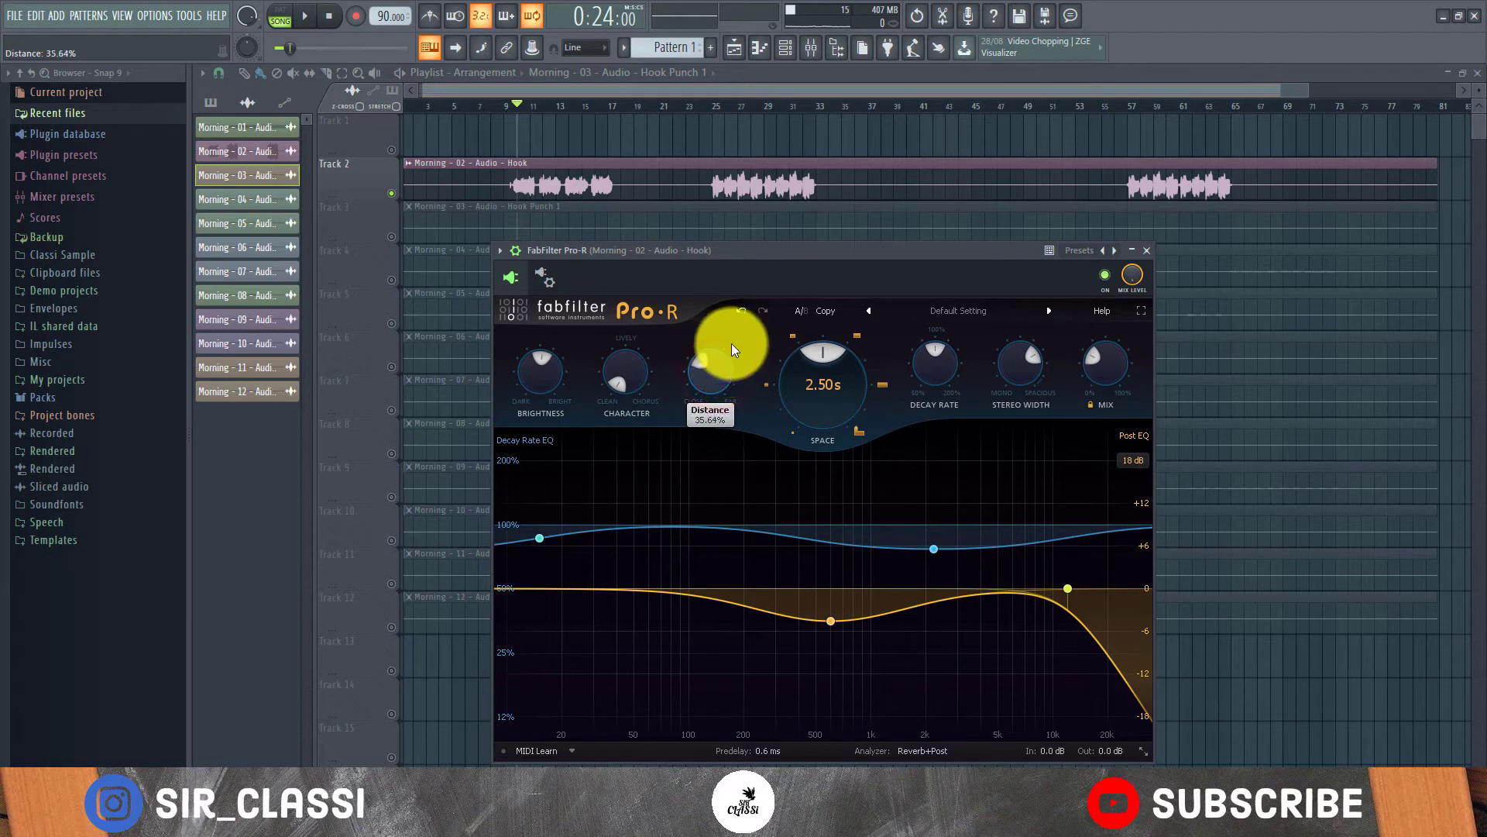
Set the reverb's Distance to 37.89% and audition the hook vocal from the start marker.
{"action": "mouse_move", "coordinate": [725, 361]}
{"action": "left_mouse_down"}
{"action": "mouse_move", "coordinate": [728, 347]}
{"action": "mouse_move", "coordinate": [716, 367]}
{"action": "left_mouse_up"}
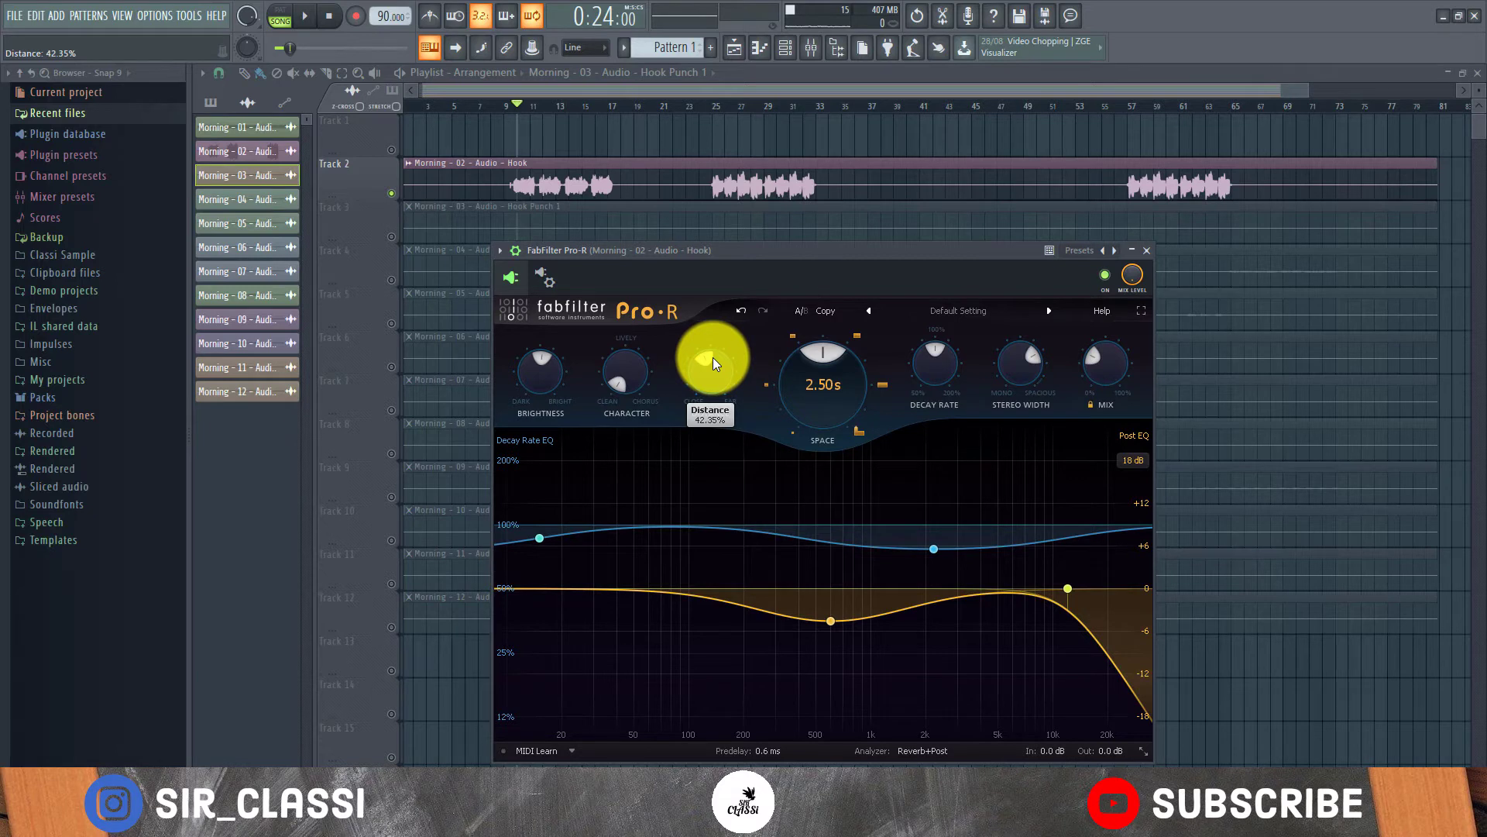
{"action": "mouse_move", "coordinate": [711, 373]}
{"action": "left_mouse_down"}
{"action": "mouse_move", "coordinate": [722, 305]}
{"action": "mouse_move", "coordinate": [713, 370]}
{"action": "left_mouse_up"}
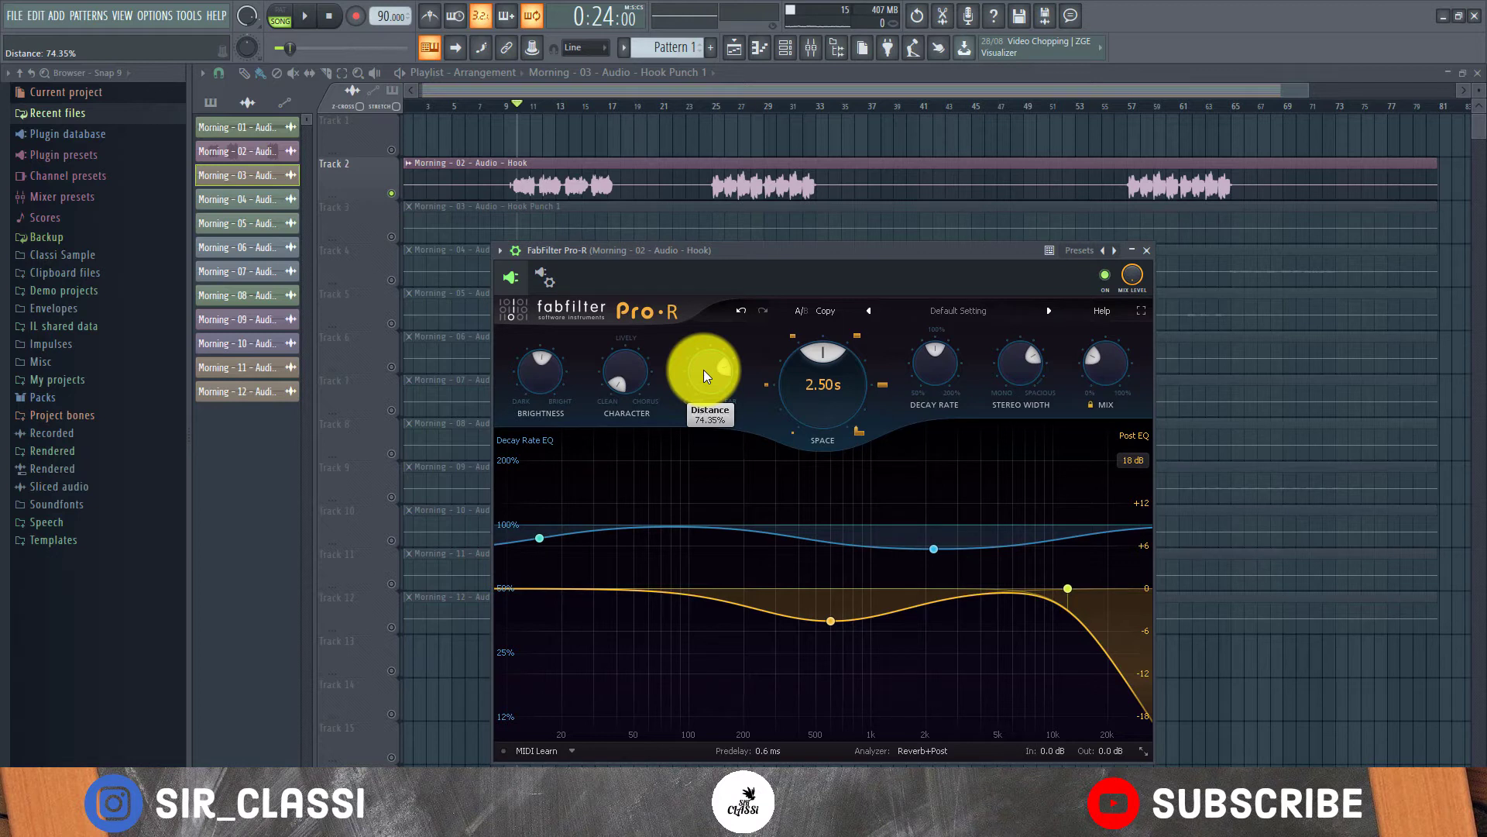
{"action": "left_click_drag", "start_coordinate": [720, 380], "coordinate": [698, 434]}
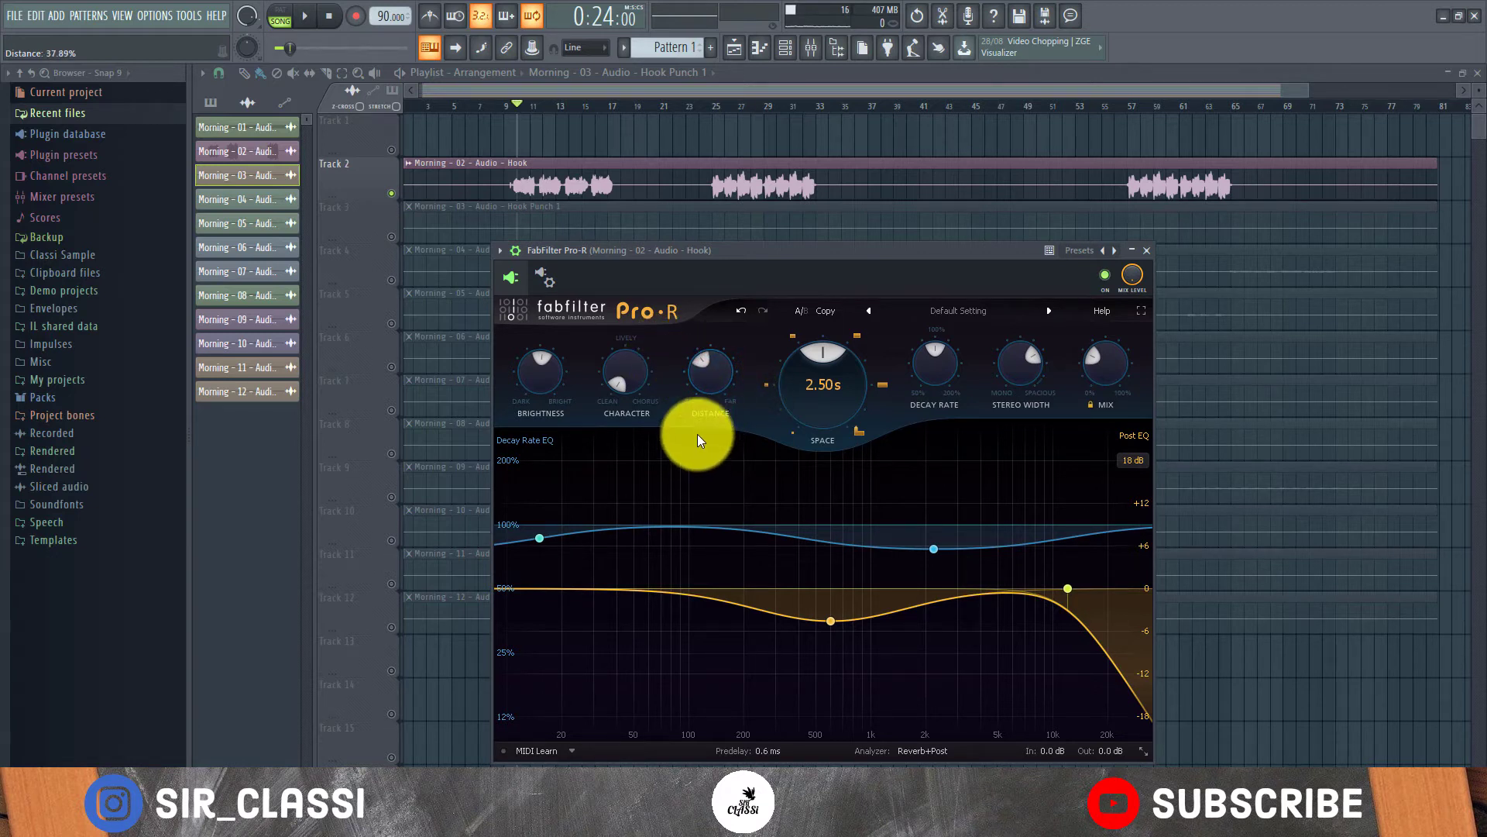
{"action": "key", "text": "space"}
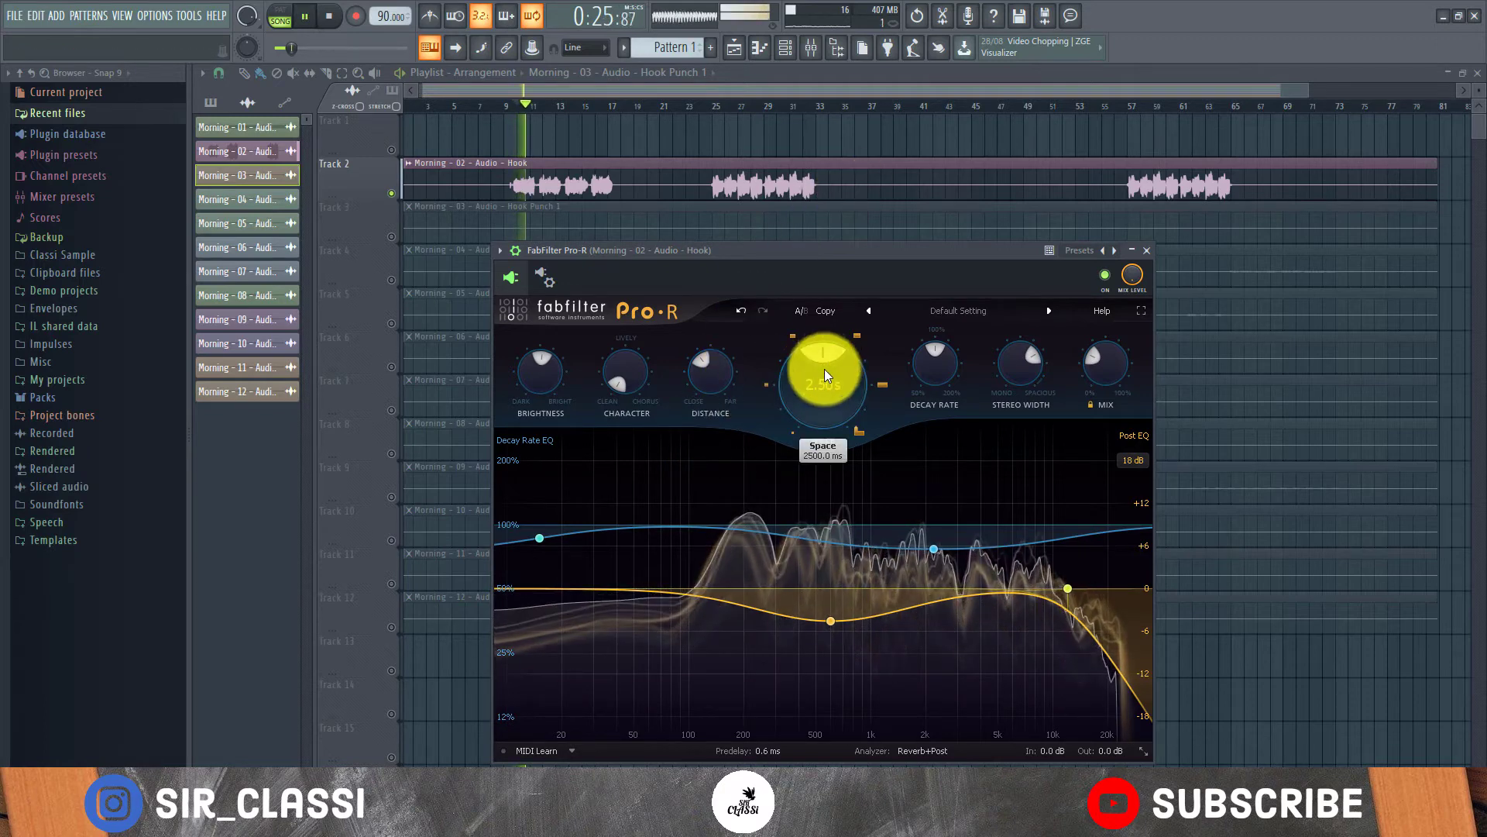
{"action": "left_click", "coordinate": [827, 248]}
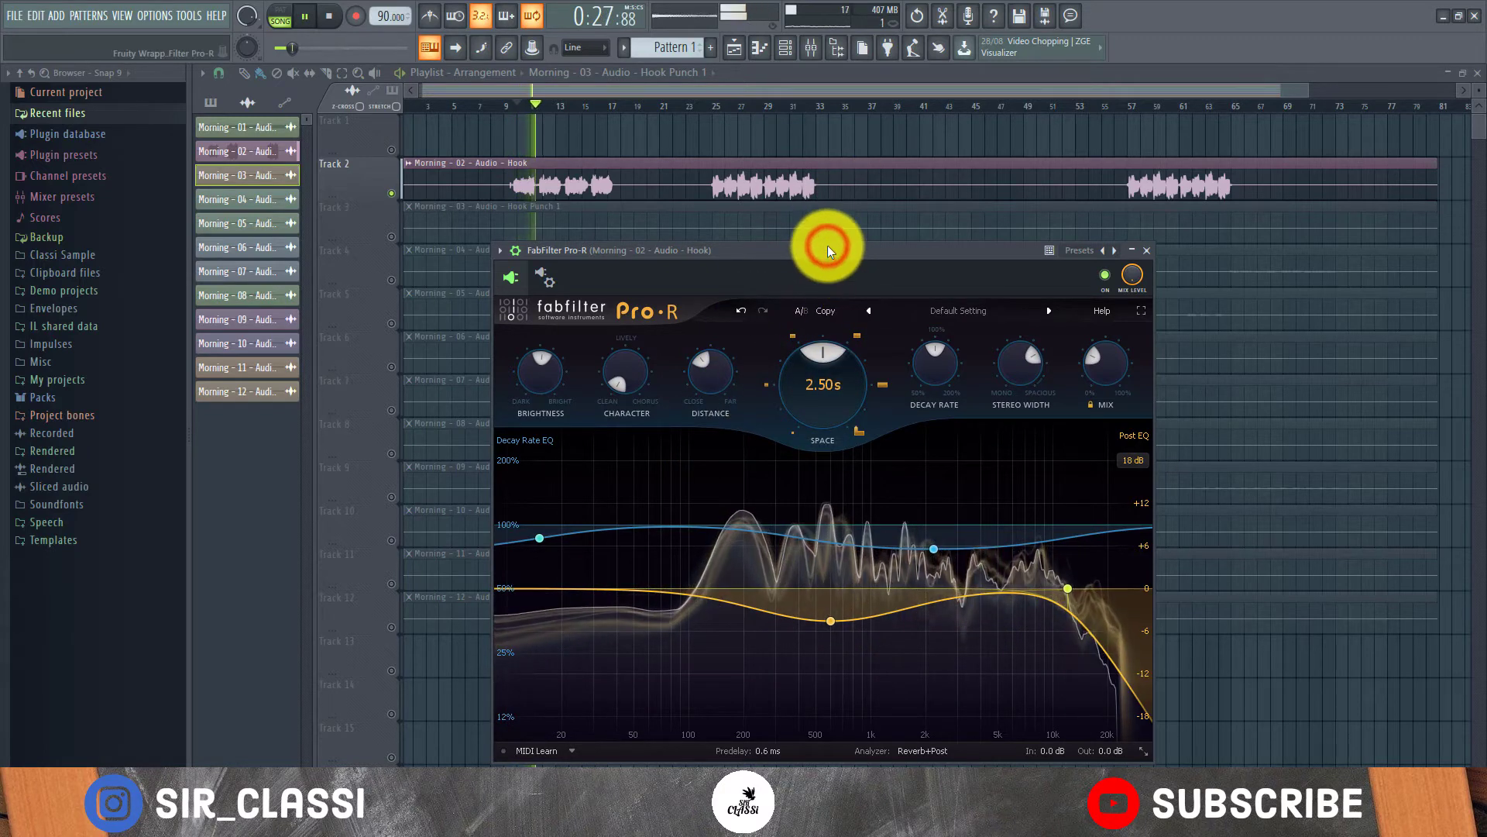
{"action": "key", "text": "space"}
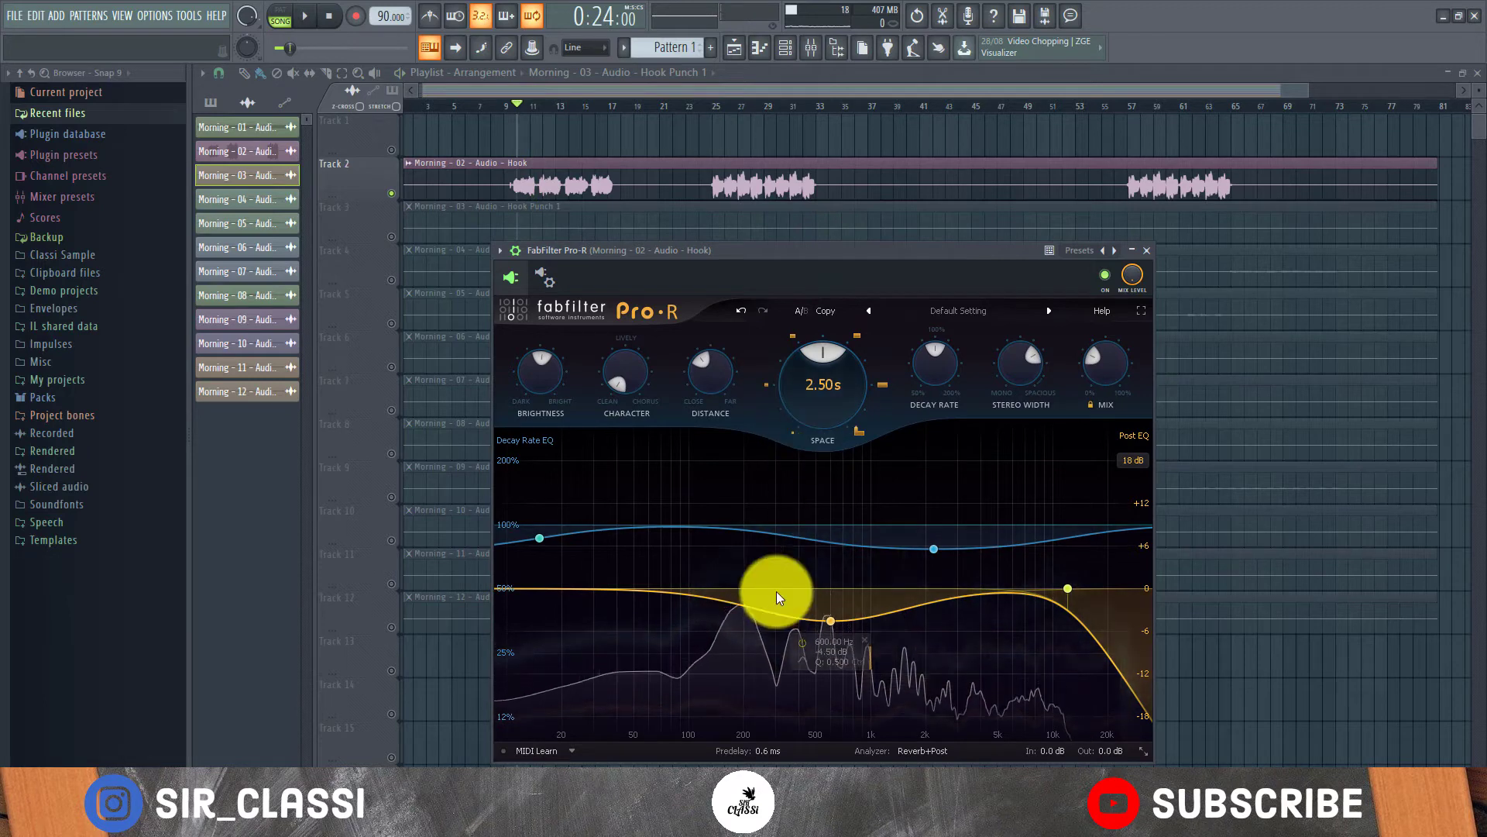
Try the reverb's Space at its extremes of 0.20 s and 10 s.
{"action": "mouse_move", "coordinate": [824, 372]}
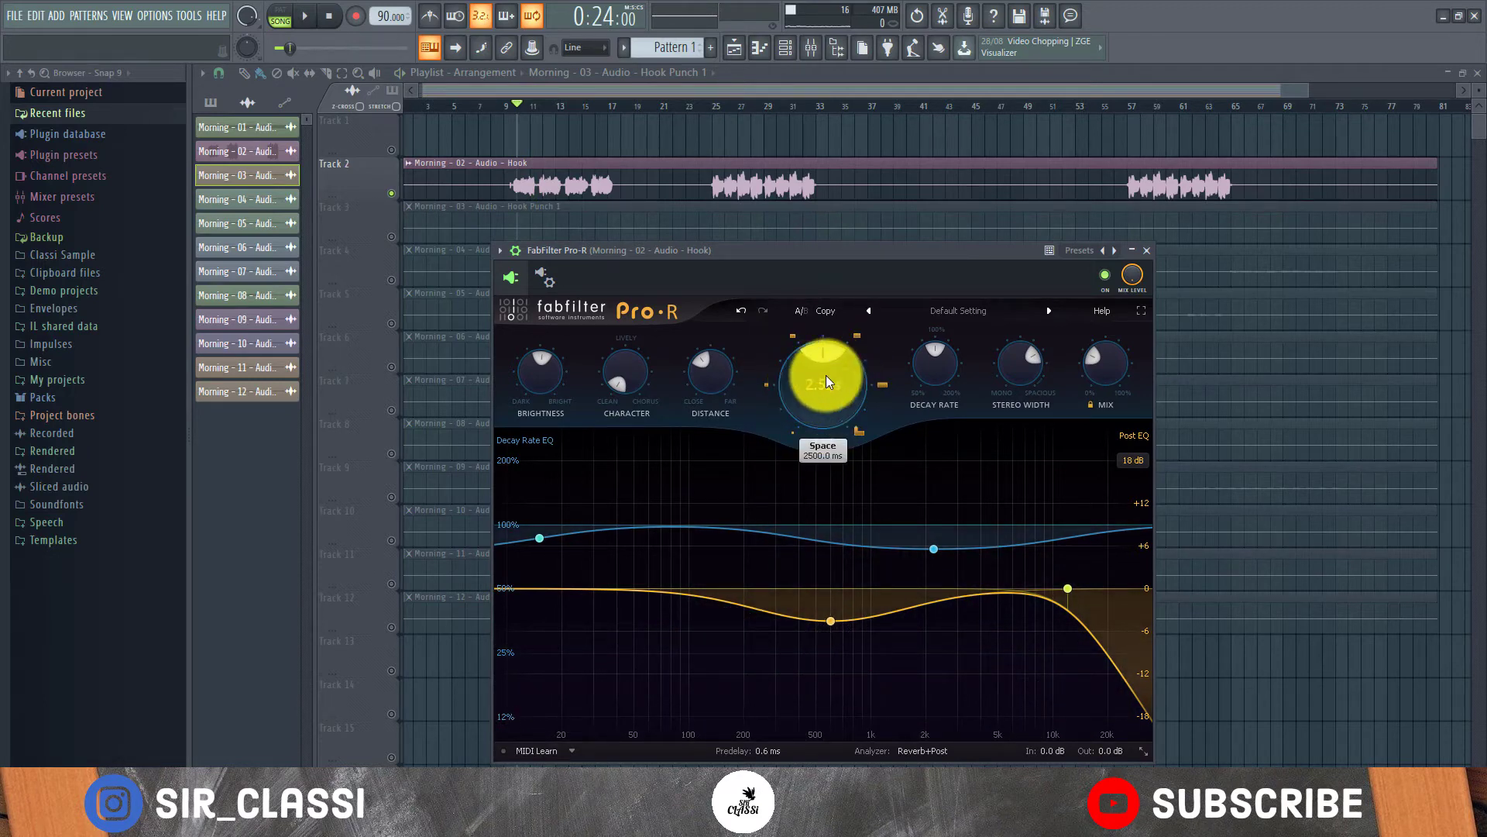
{"action": "left_click_drag", "start_coordinate": [826, 376], "coordinate": [782, 494]}
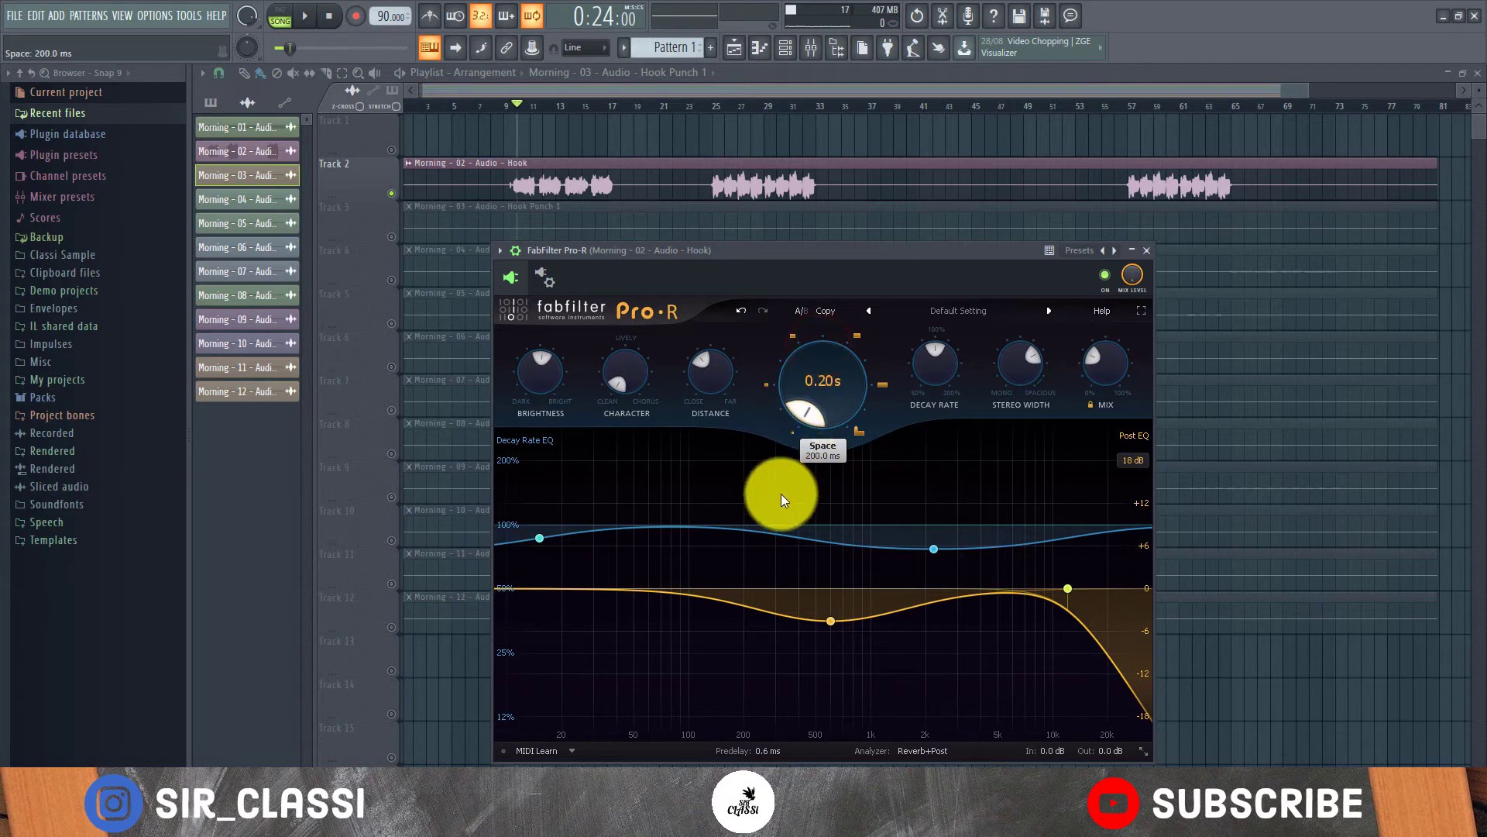
{"action": "left_click", "coordinate": [827, 413]}
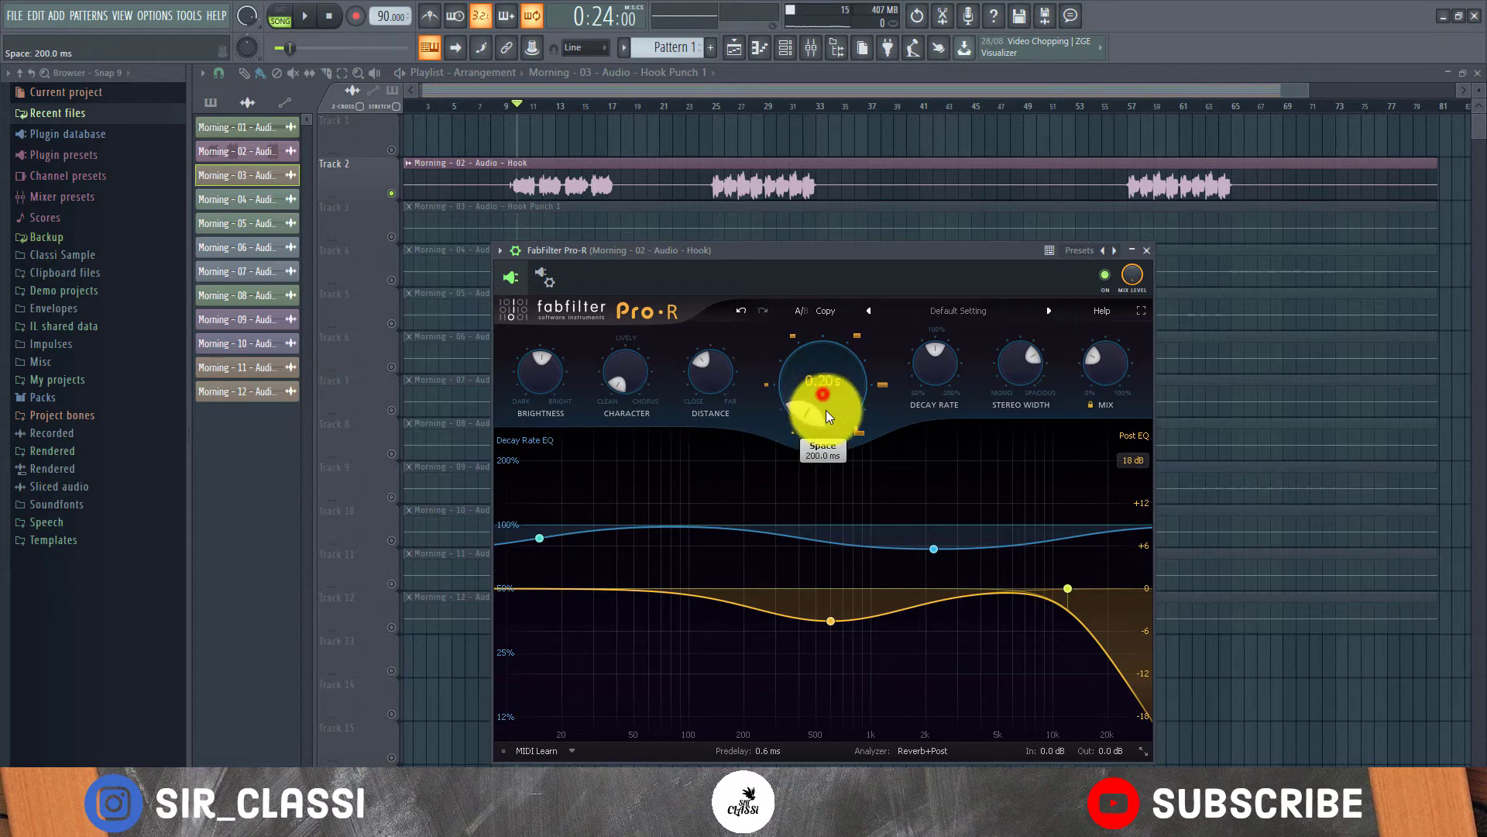
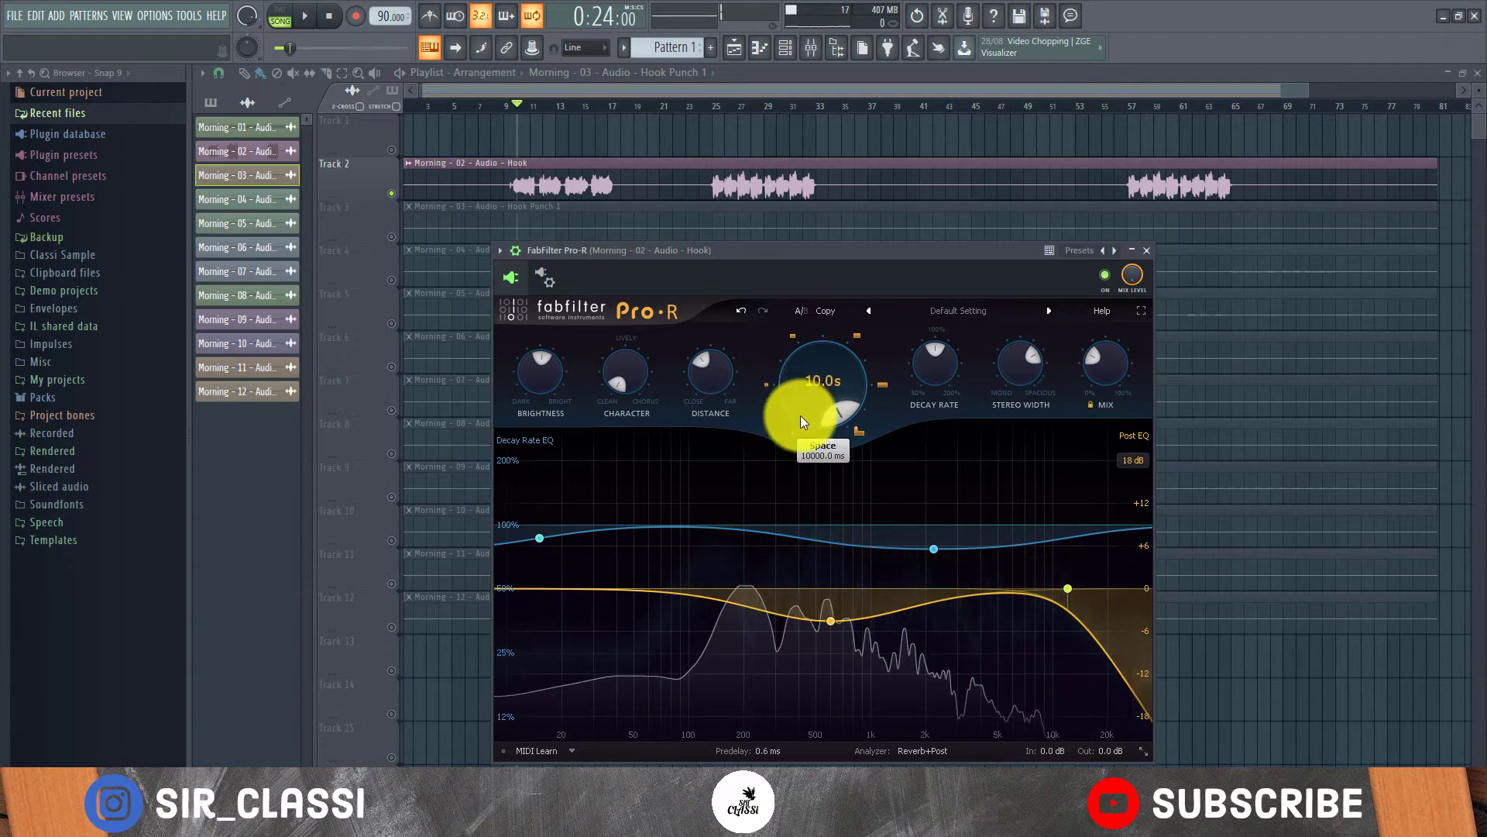
Return the reverb's Space to 2.50 s and play a short passage of the hook vocal.
{"action": "mouse_move", "coordinate": [836, 396]}
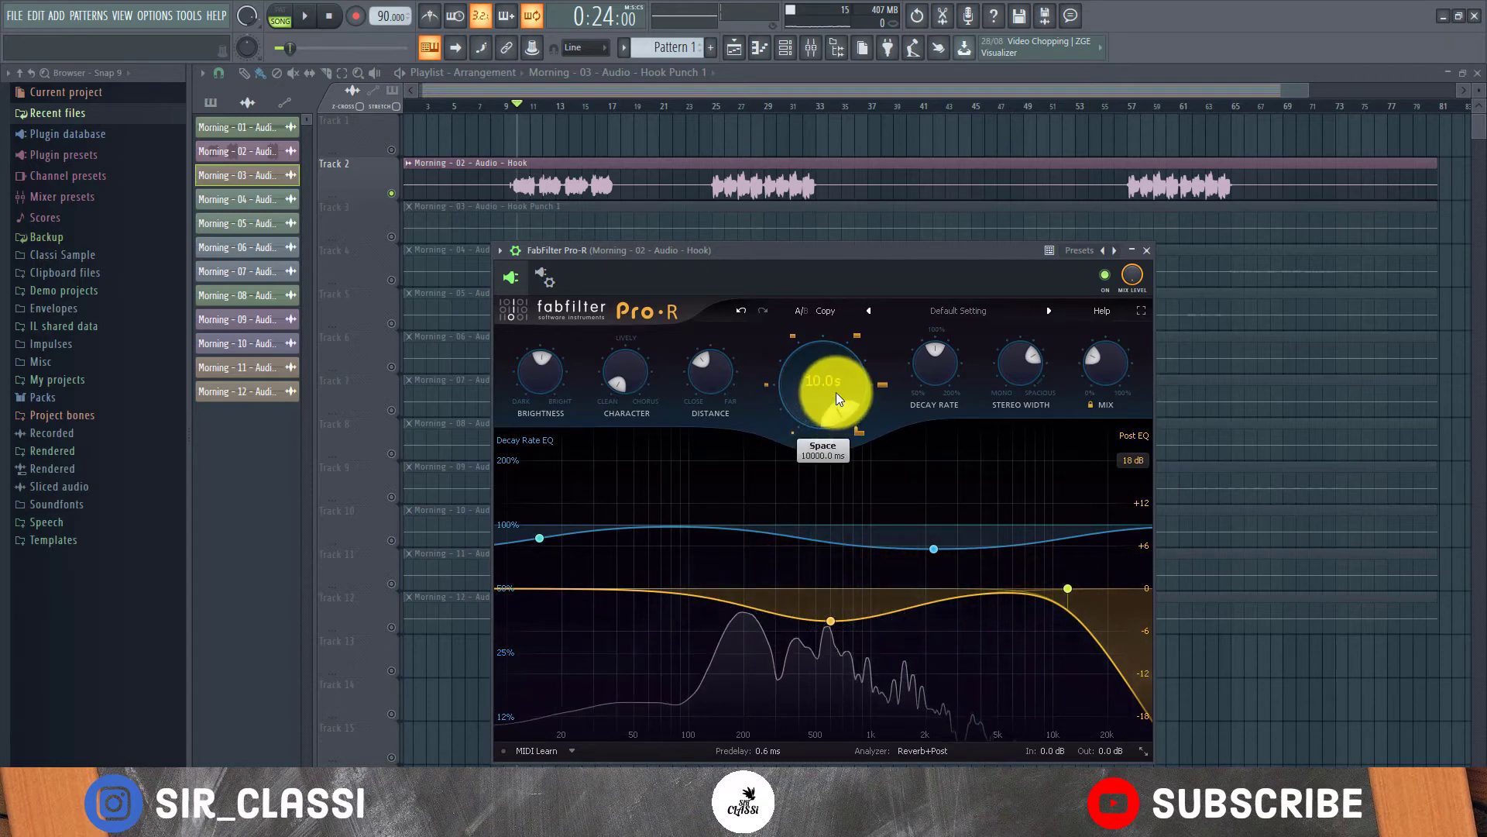
{"action": "left_click_drag", "start_coordinate": [836, 395], "coordinate": [806, 475]}
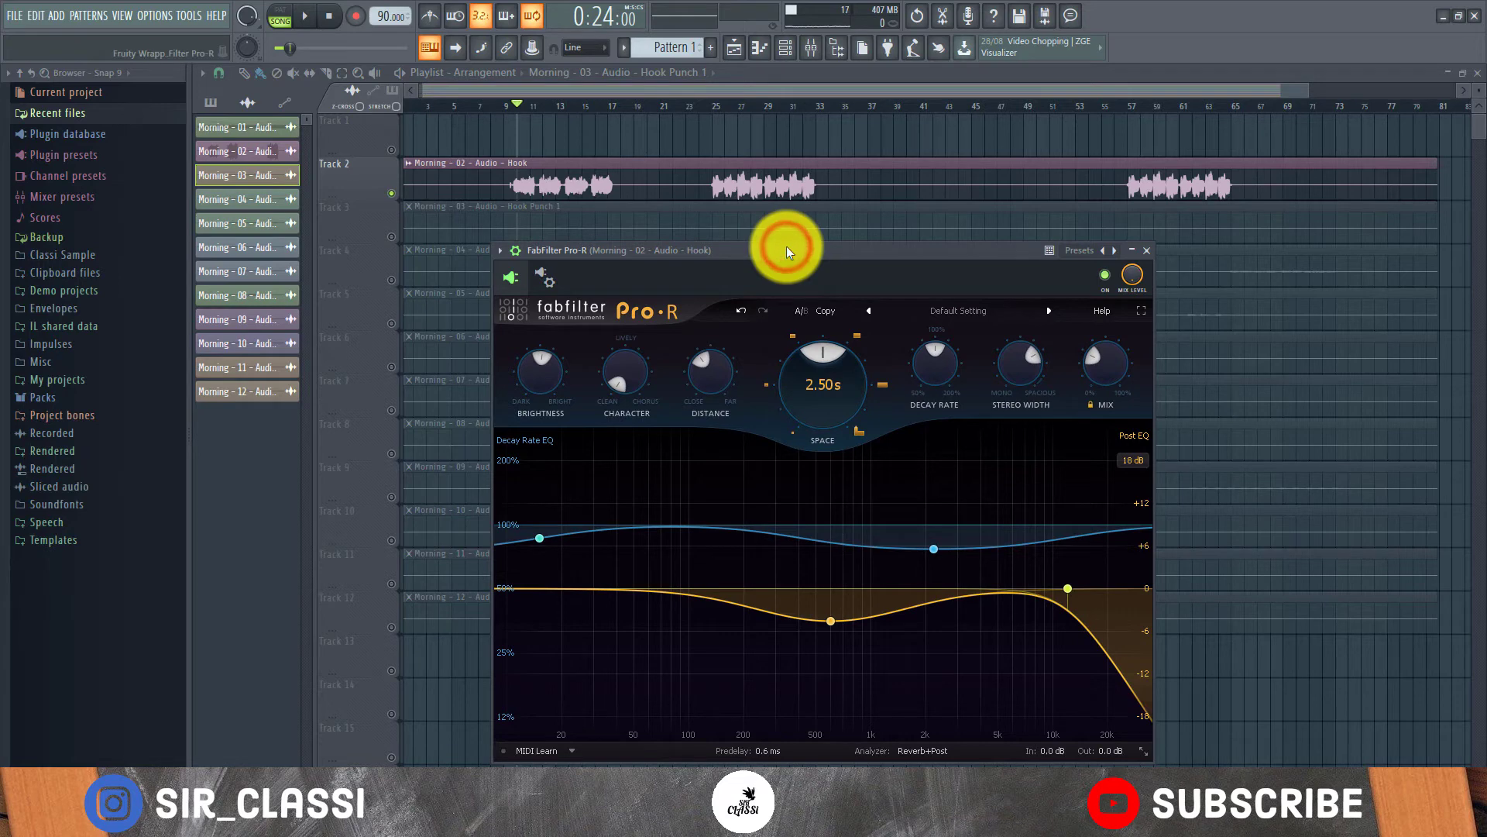
{"action": "key", "text": "space"}
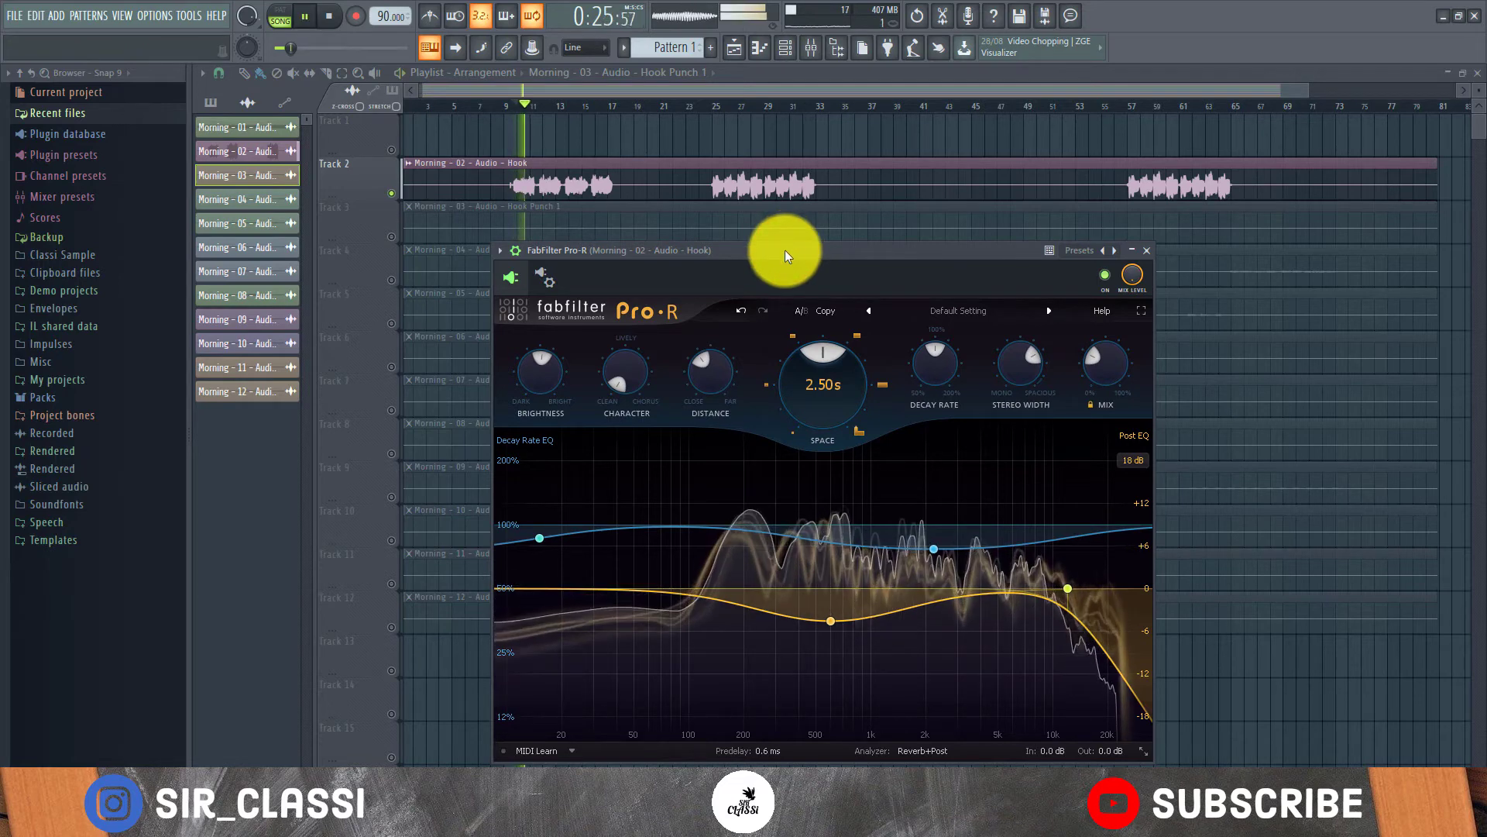
{"action": "key", "text": "space"}
{"action": "left_click", "coordinate": [826, 258]}
Try a shorter Space of 1.44 s on the reverb and audition the hook vocal.
{"action": "left_click_drag", "start_coordinate": [818, 362], "coordinate": [804, 406]}
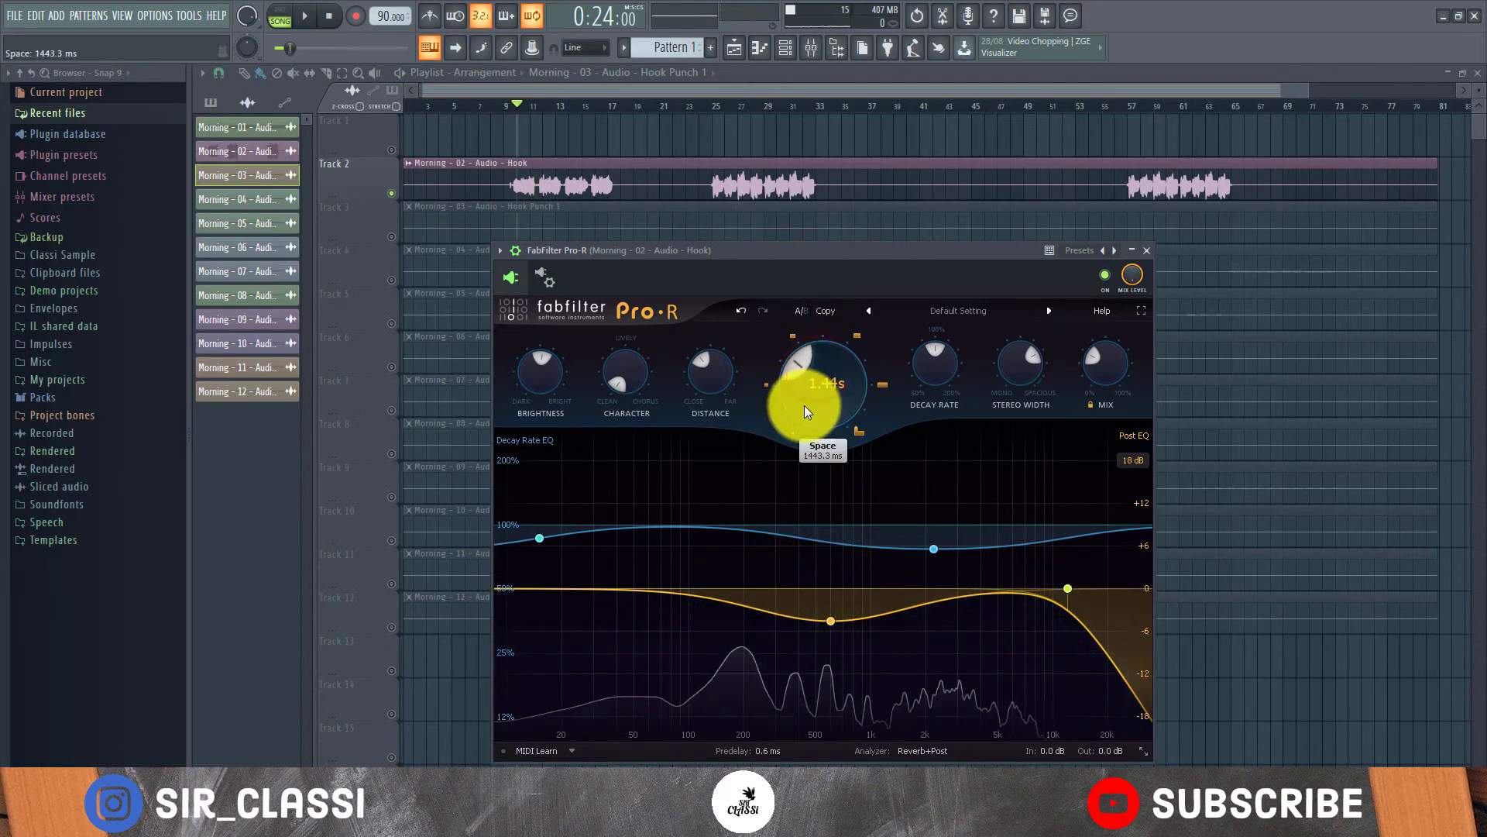
{"action": "left_click", "coordinate": [812, 246]}
{"action": "key", "text": "space"}
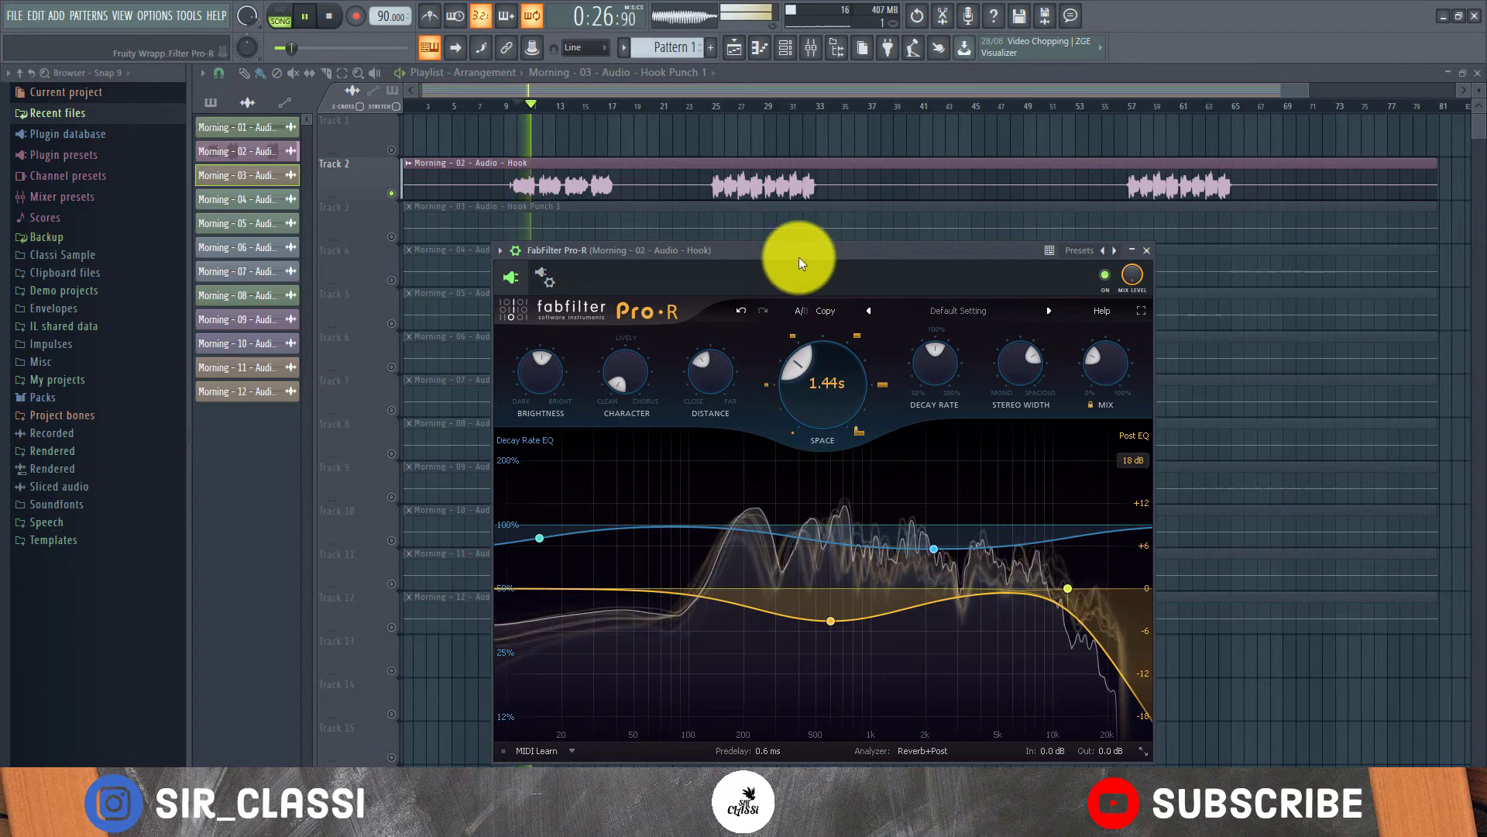
{"action": "key", "text": "space"}
Set the reverb's Space to 2.28 s and listen to the hook vocal with it.
{"action": "left_click_drag", "start_coordinate": [802, 376], "coordinate": [819, 340]}
{"action": "key", "text": "space"}
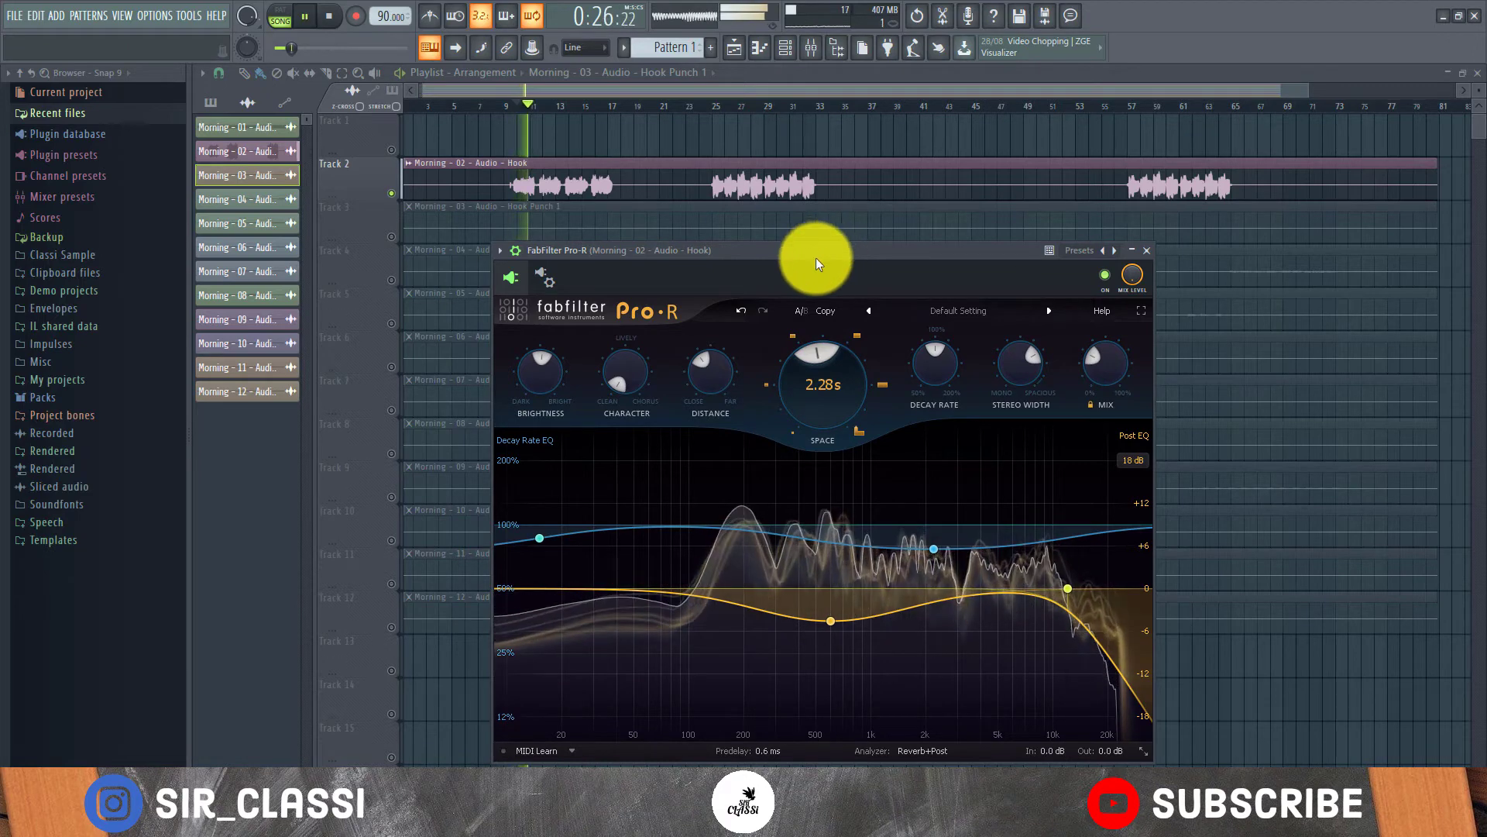
{"action": "key", "text": "space"}
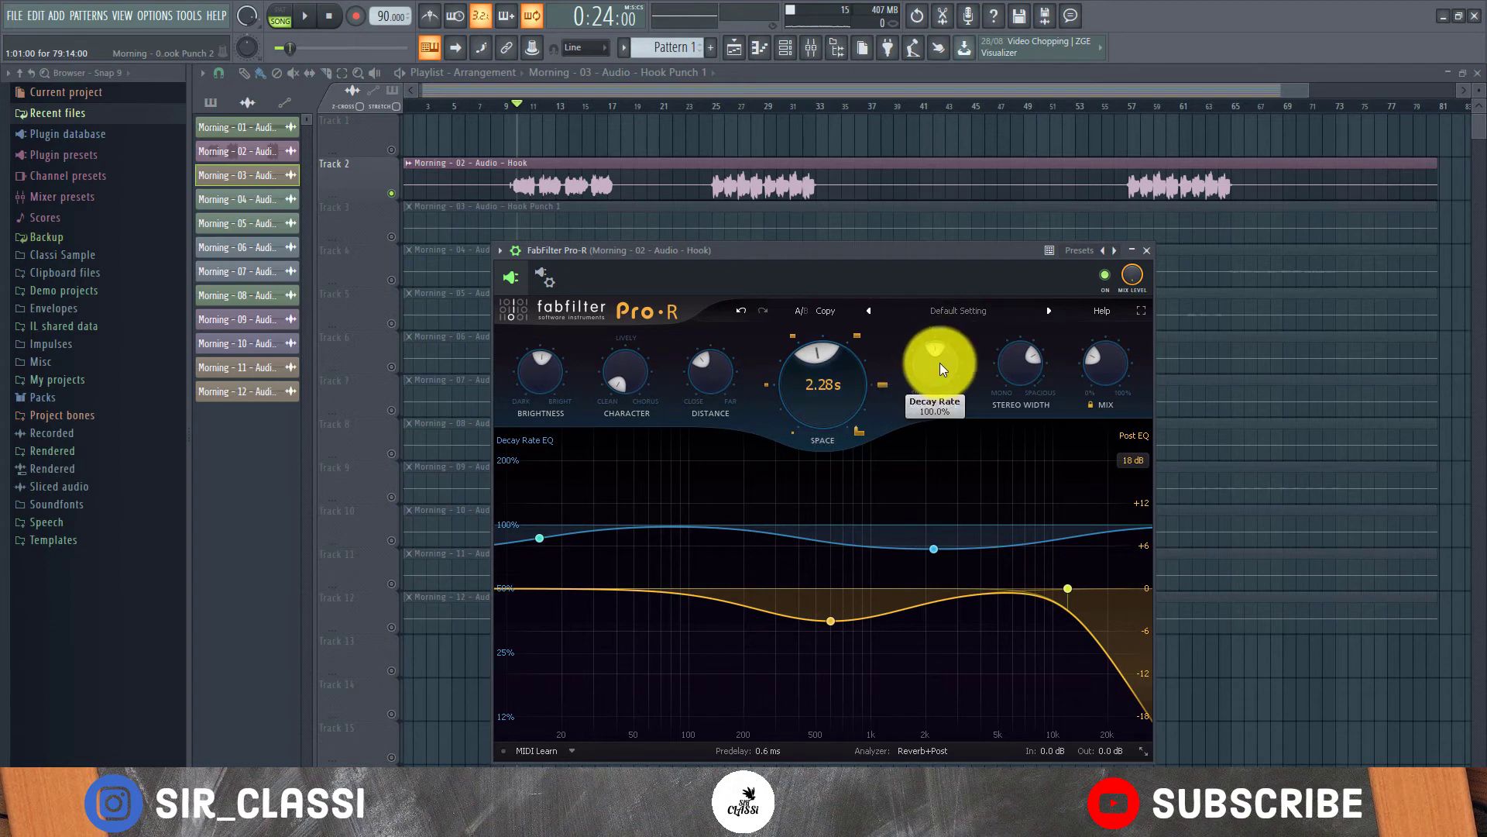
Try lowering the reverb's Decay Rate to 92.93%, dismissing the preset list without choosing a preset.
{"action": "mouse_move", "coordinate": [940, 361]}
{"action": "left_mouse_down"}
{"action": "mouse_move", "coordinate": [970, 314]}
{"action": "mouse_move", "coordinate": [954, 357]}
{"action": "mouse_move", "coordinate": [962, 294]}
{"action": "mouse_move", "coordinate": [952, 358]}
{"action": "left_mouse_up"}
{"action": "left_click", "coordinate": [954, 314]}
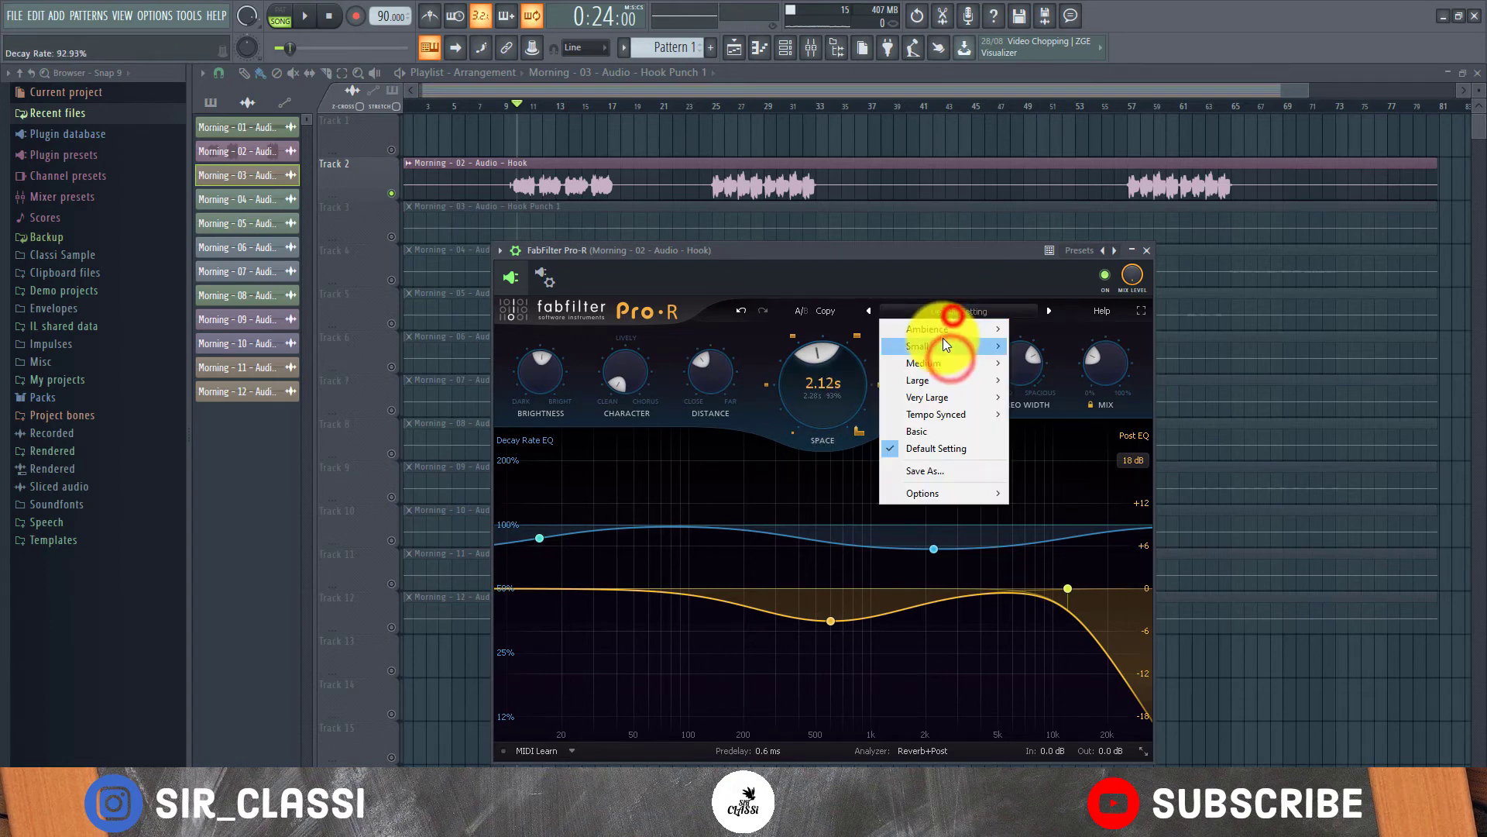
{"action": "left_click", "coordinate": [859, 273]}
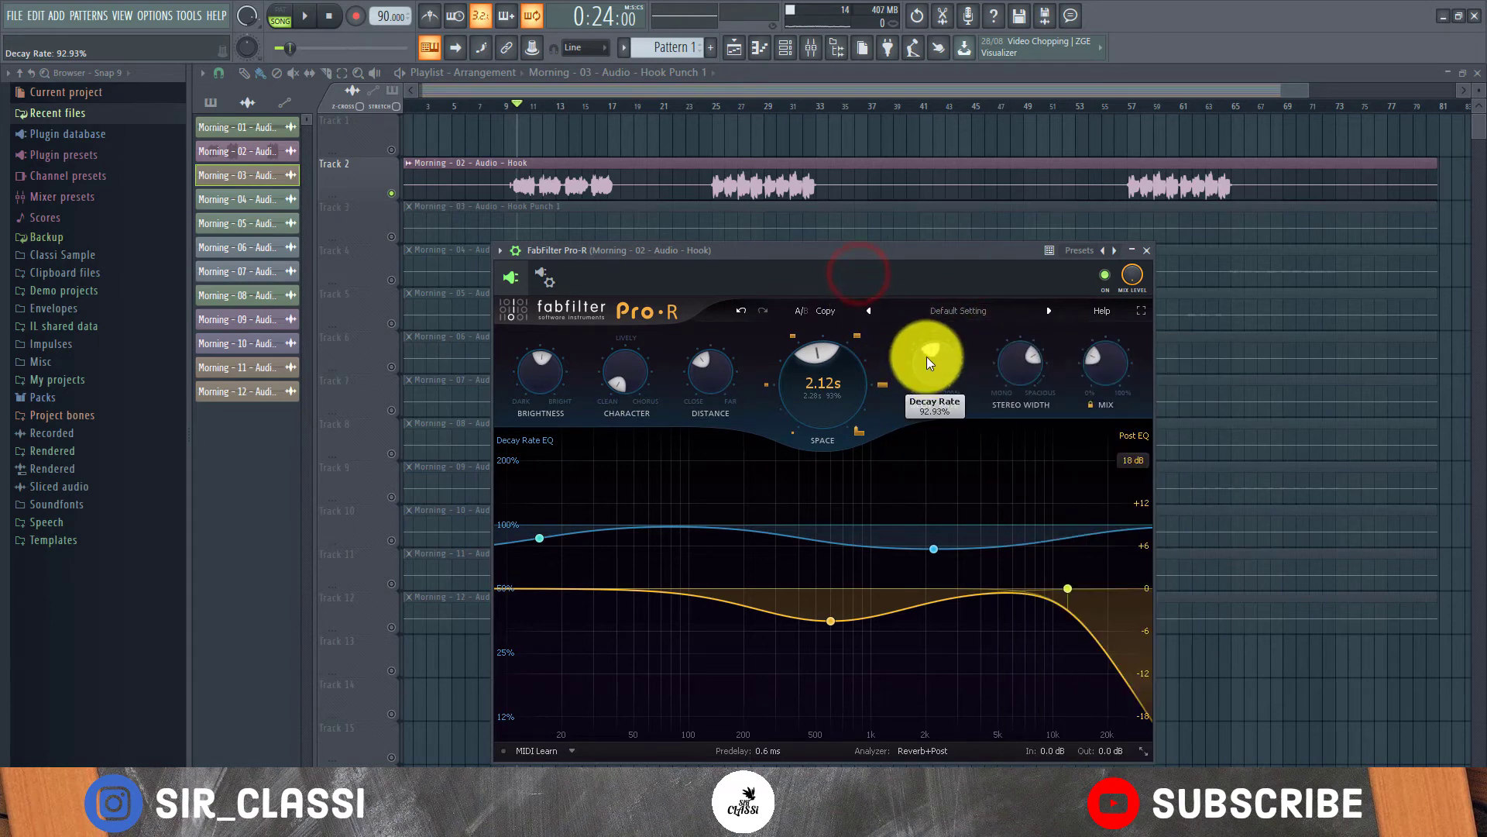
{"action": "left_click", "coordinate": [931, 339]}
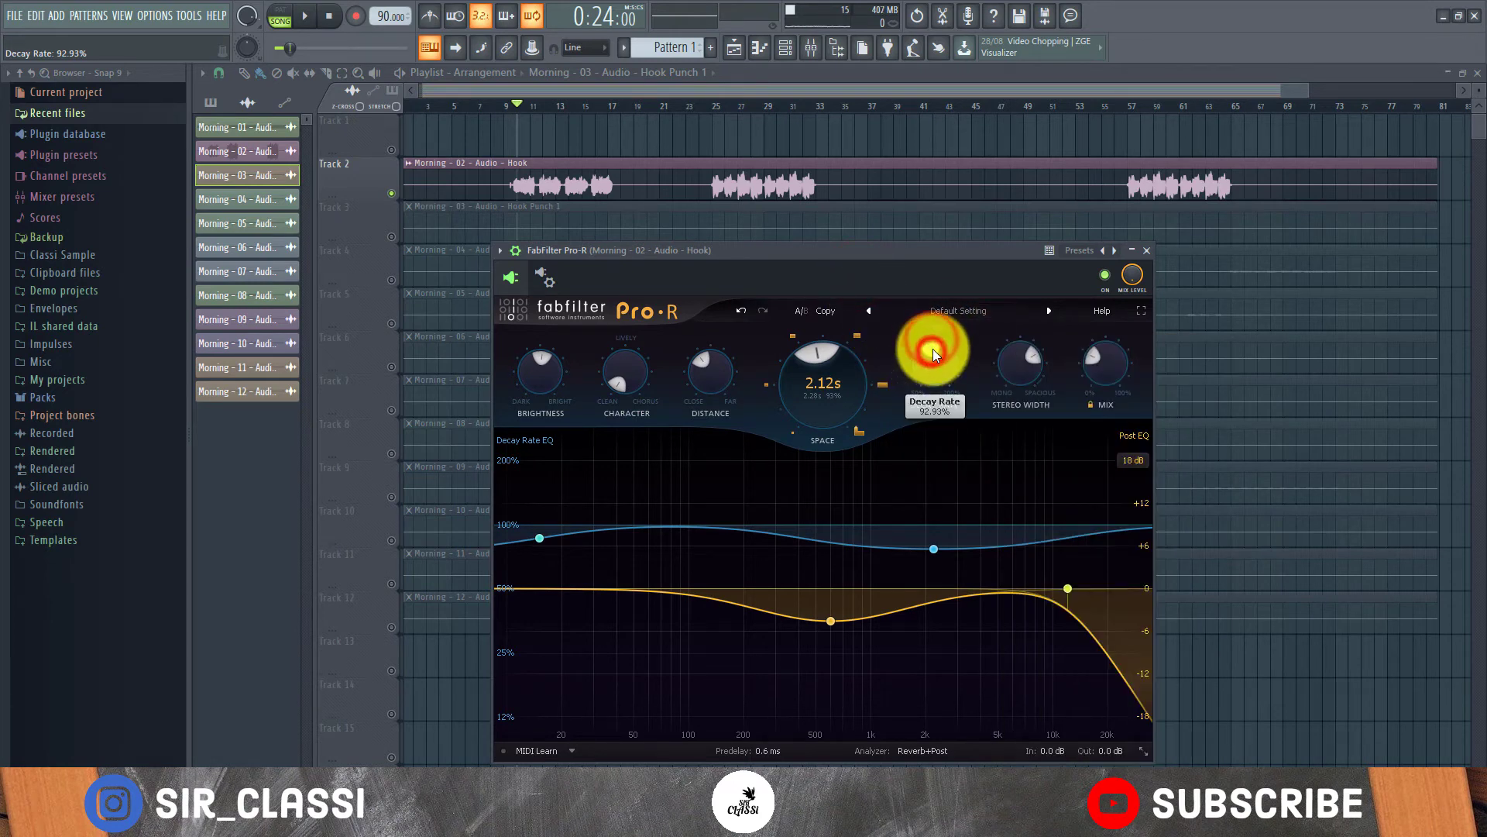
{"action": "left_click", "coordinate": [949, 307]}
{"action": "left_click", "coordinate": [899, 288]}
Try the reverb's Decay Rate at its 50% minimum and audition the hook vocal.
{"action": "left_click_drag", "start_coordinate": [934, 351], "coordinate": [934, 439]}
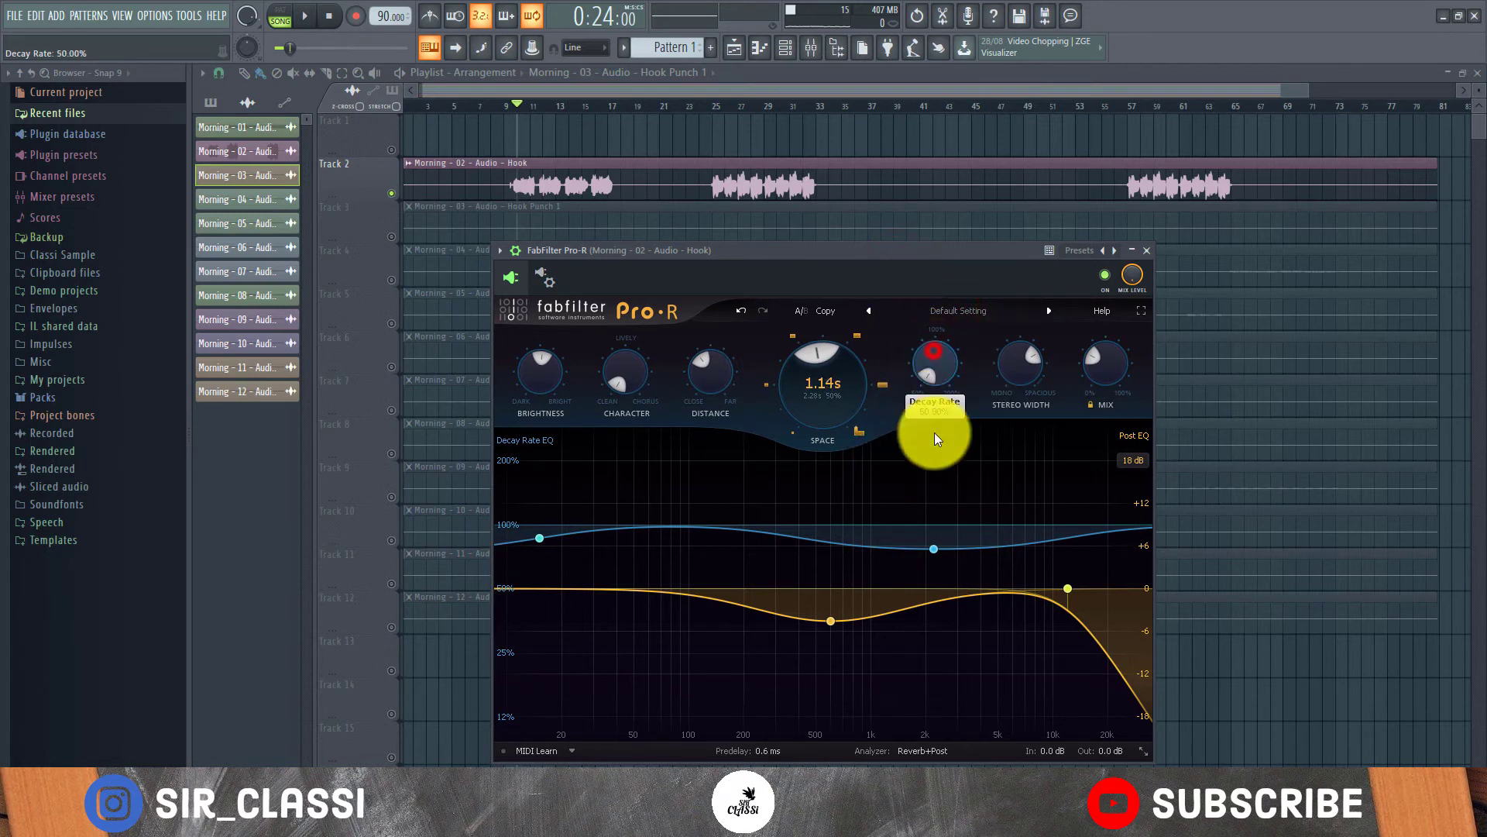
{"action": "left_click", "coordinate": [883, 257]}
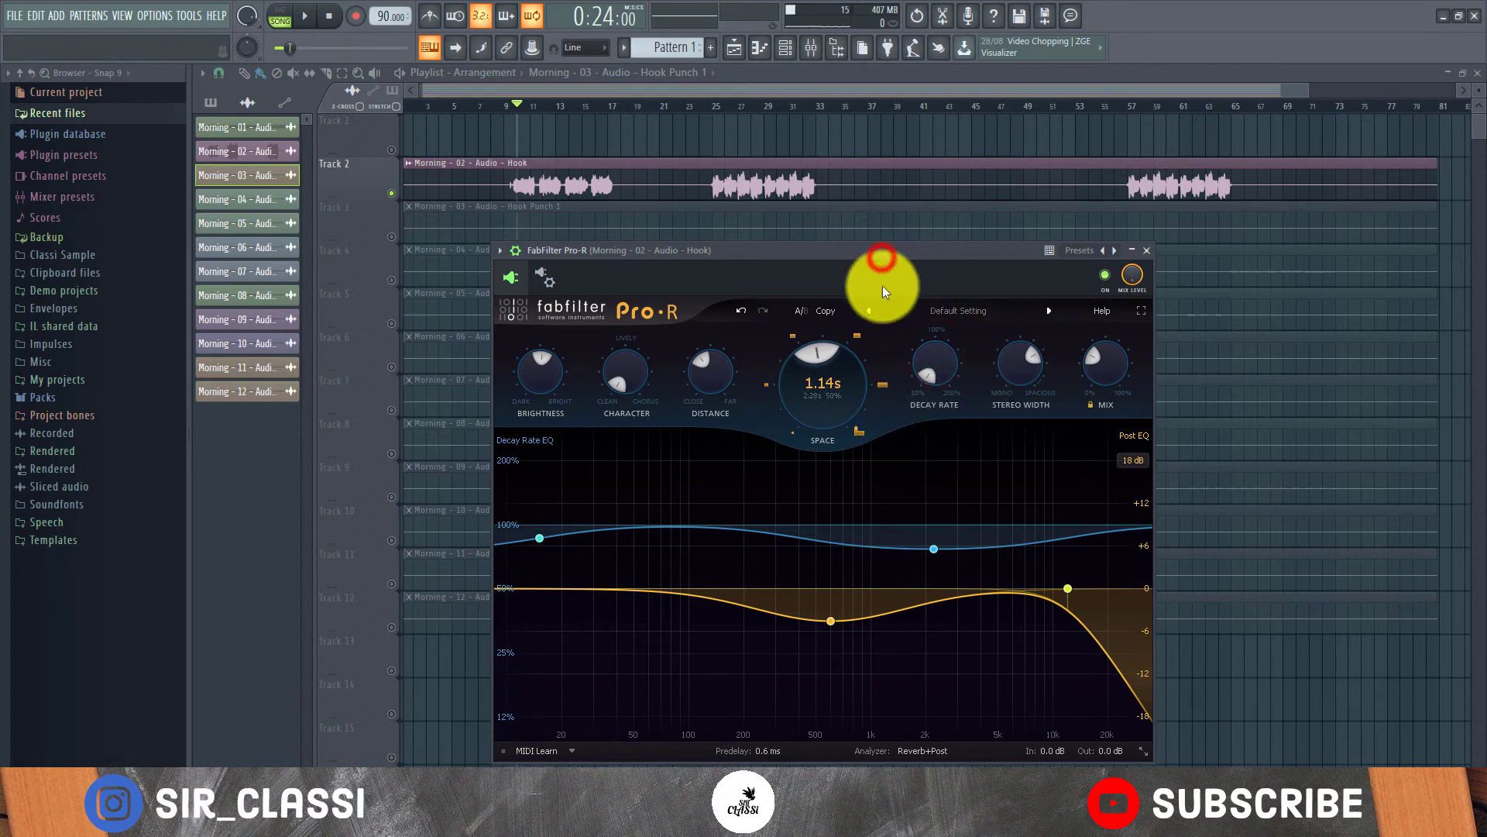
{"action": "left_click", "coordinate": [929, 362]}
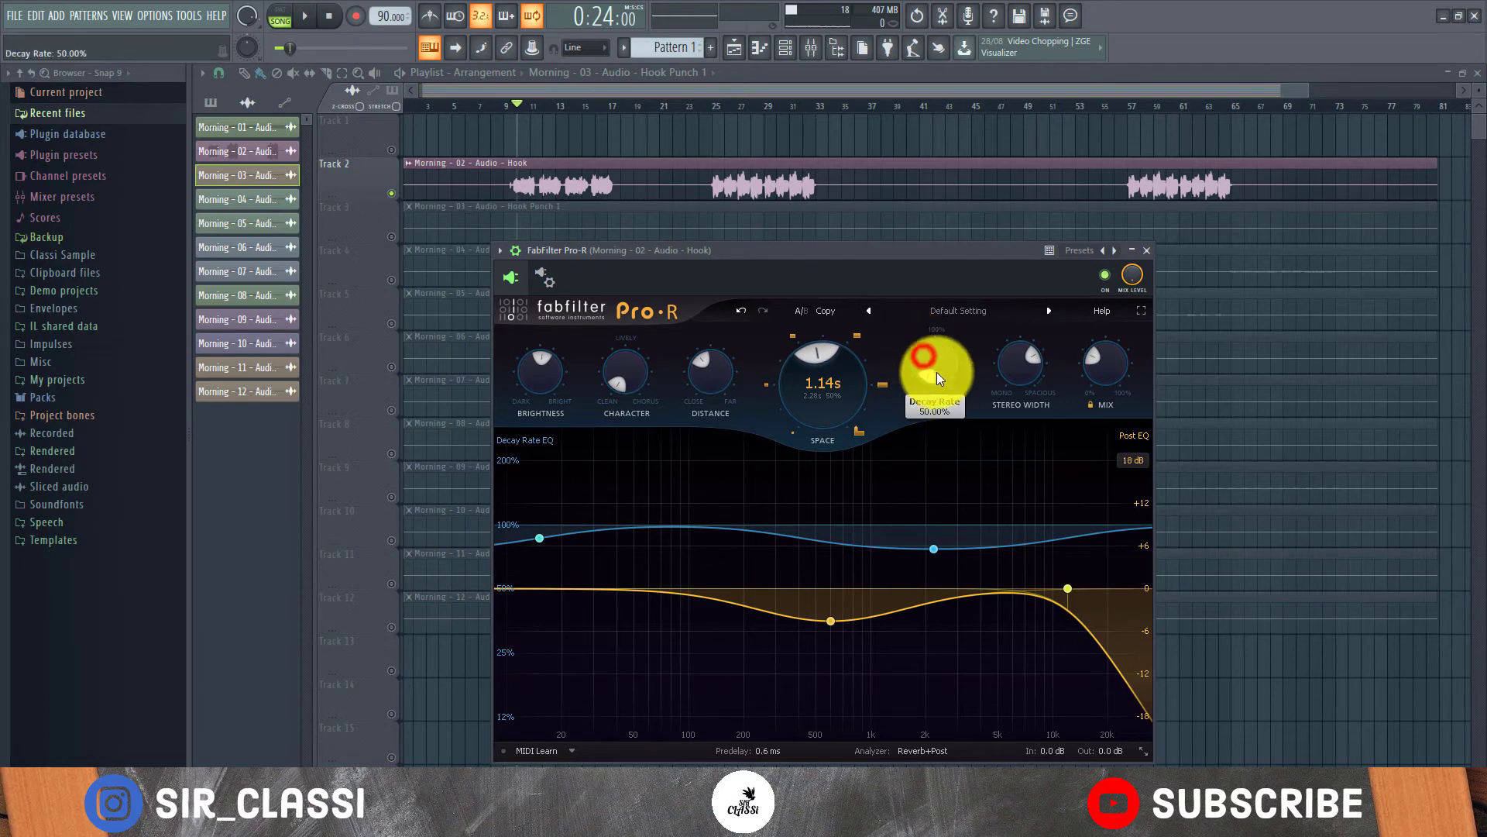
{"action": "key", "text": "space"}
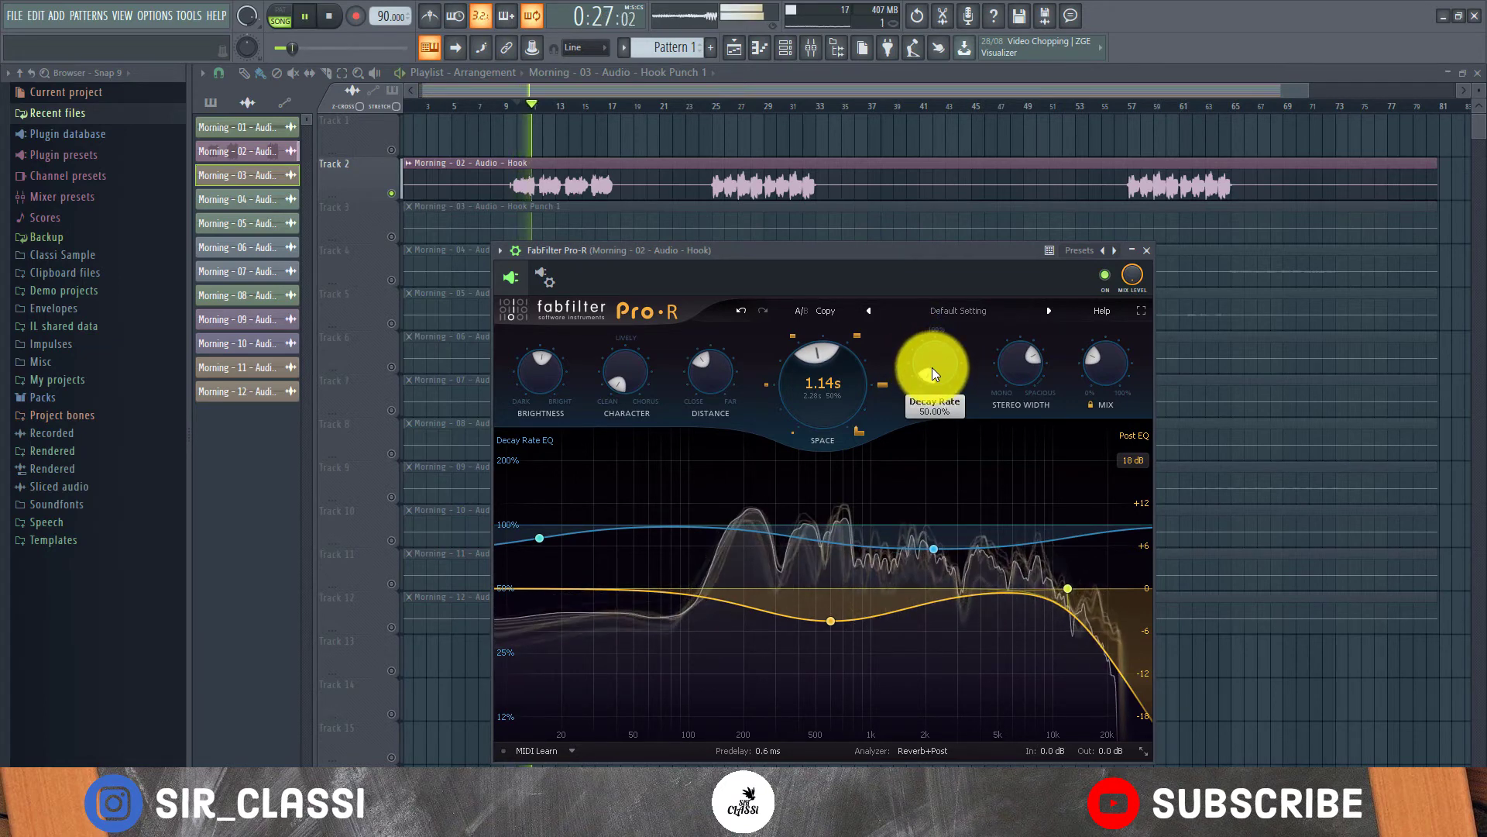
{"action": "key", "text": "space"}
Raise the reverb's Decay Rate to its 200% maximum and audition the hook vocal.
{"action": "left_click_drag", "start_coordinate": [924, 375], "coordinate": [969, 256]}
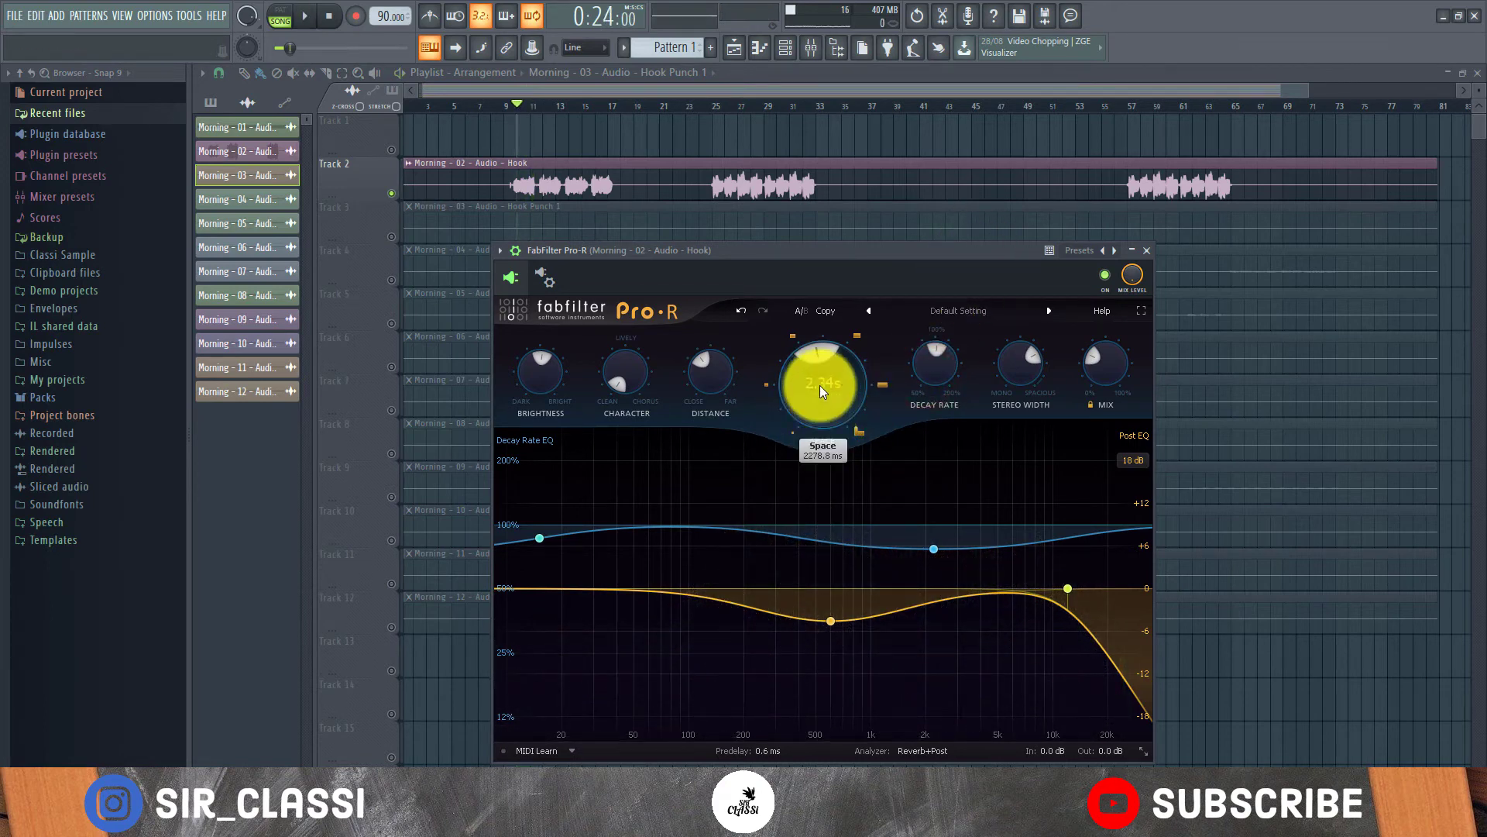
{"action": "left_click_drag", "start_coordinate": [933, 383], "coordinate": [949, 348]}
{"action": "left_click_drag", "start_coordinate": [935, 401], "coordinate": [943, 352]}
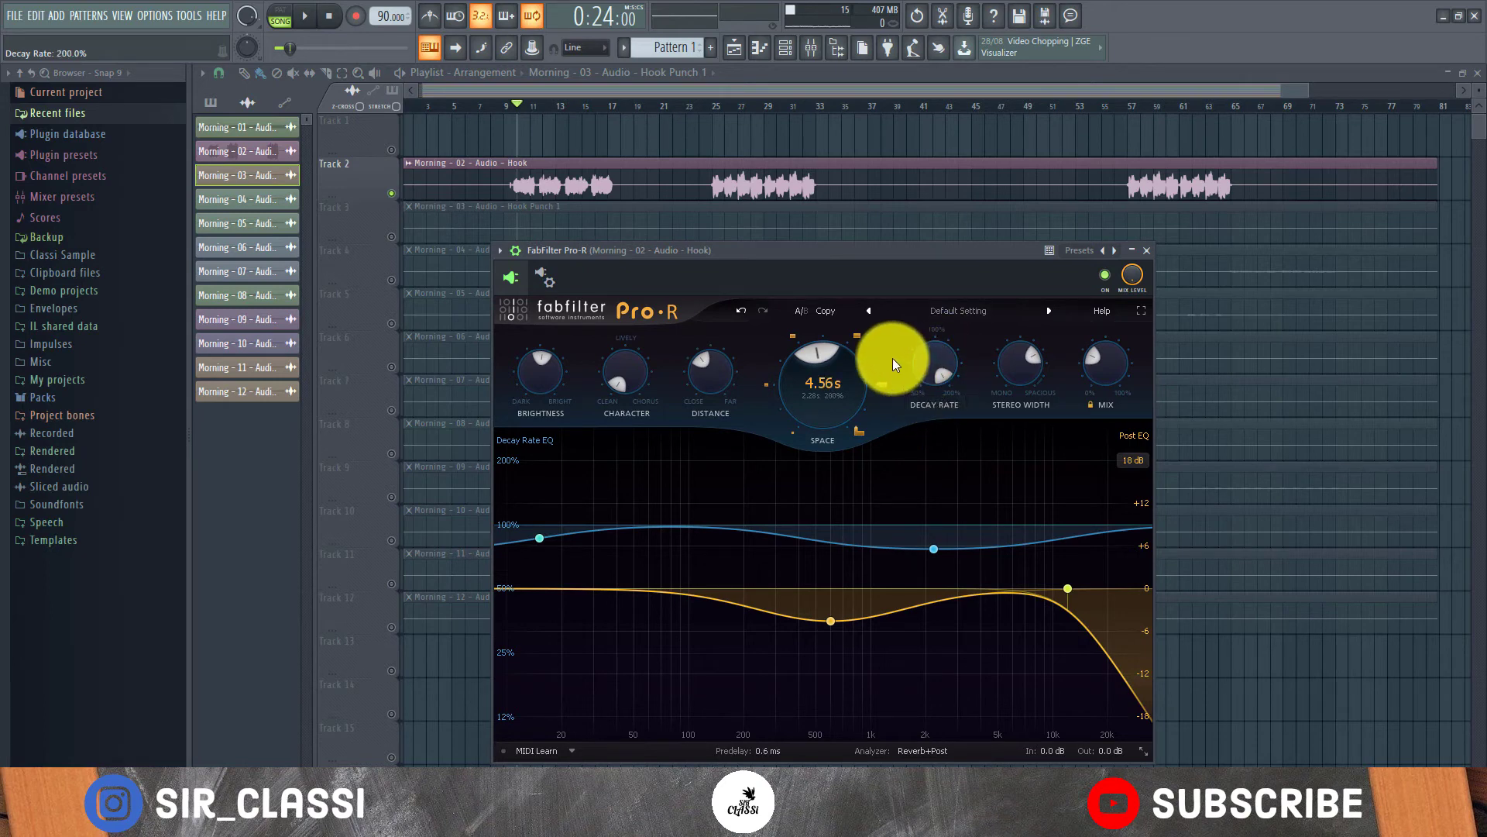
{"action": "key", "text": "space"}
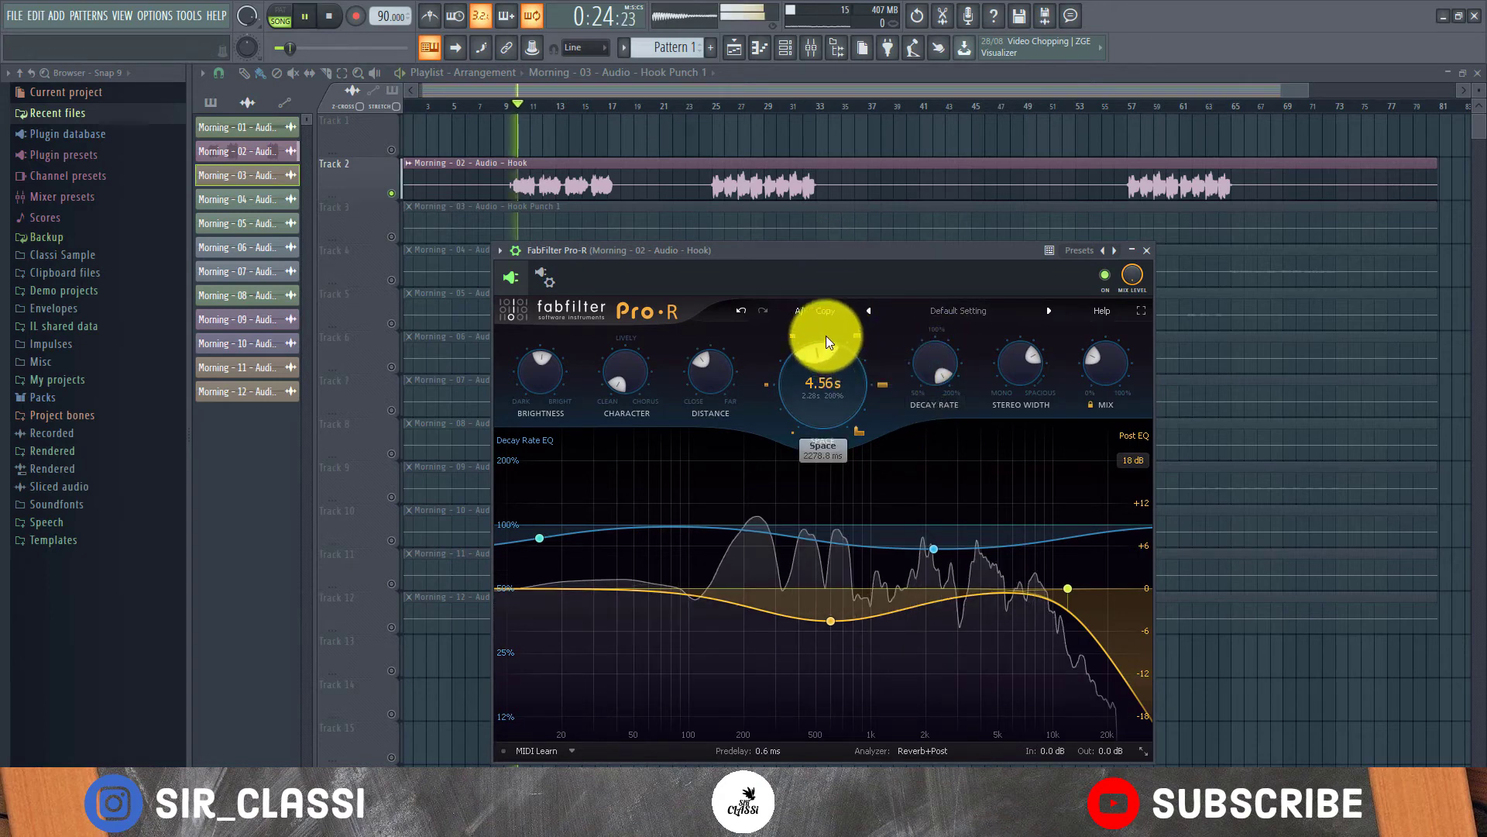
{"action": "mouse_move", "coordinate": [925, 357]}
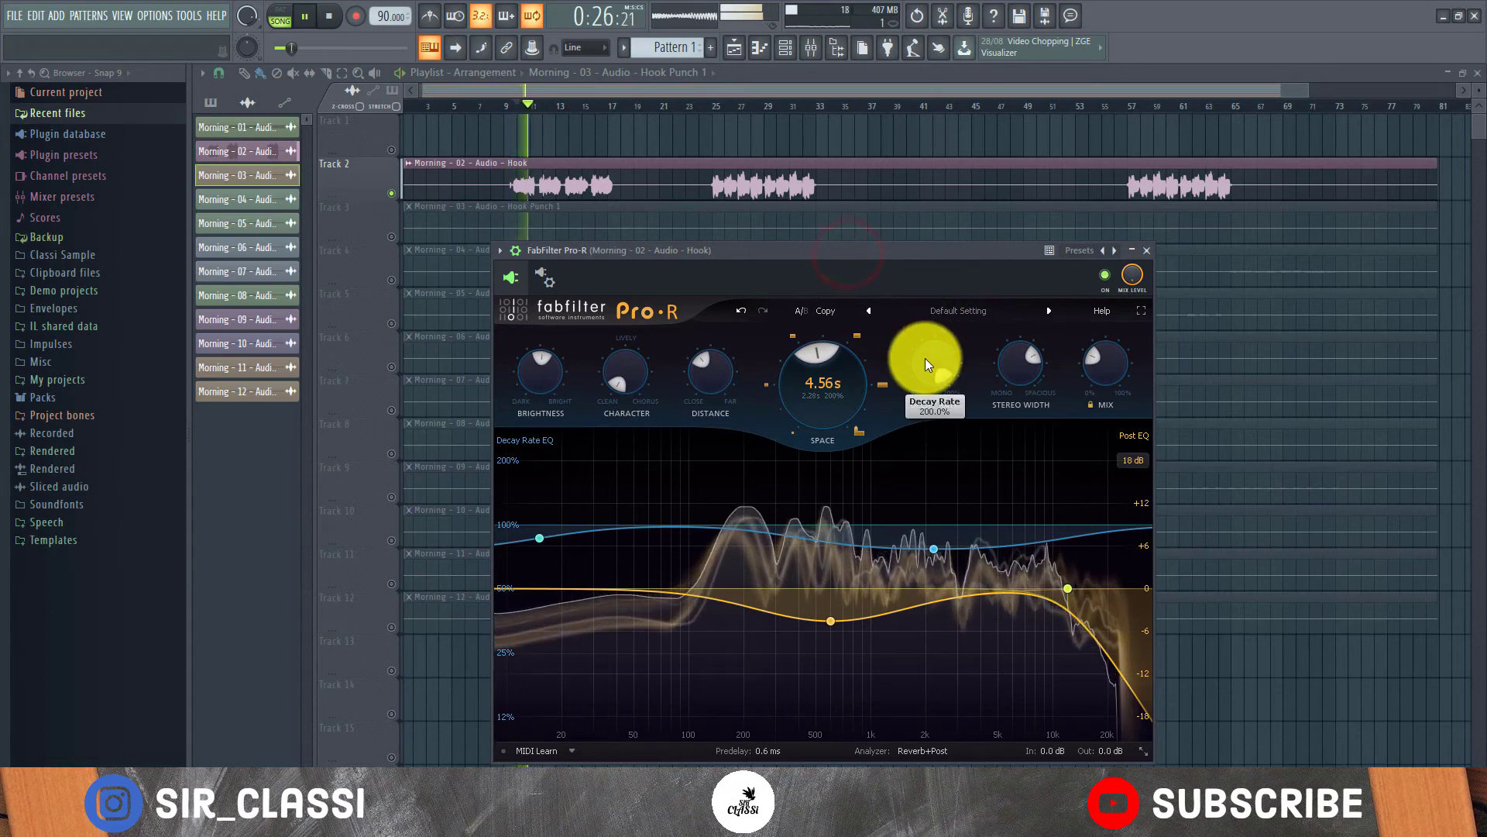
{"action": "key", "text": "space"}
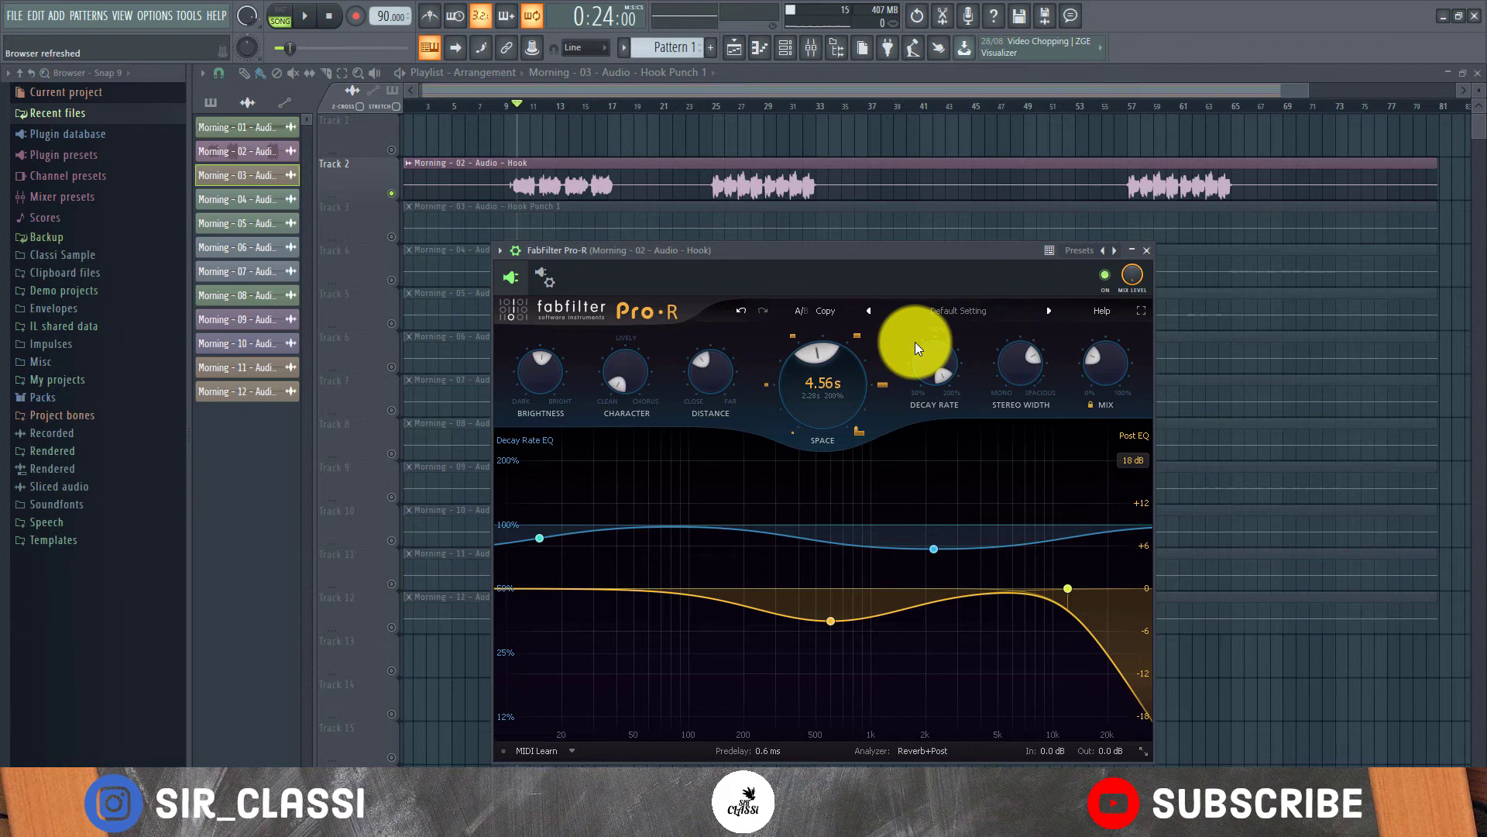
Bring the reverb's Decay Rate to 102.4% and play the hook vocal to check it.
{"action": "left_click", "coordinate": [945, 371]}
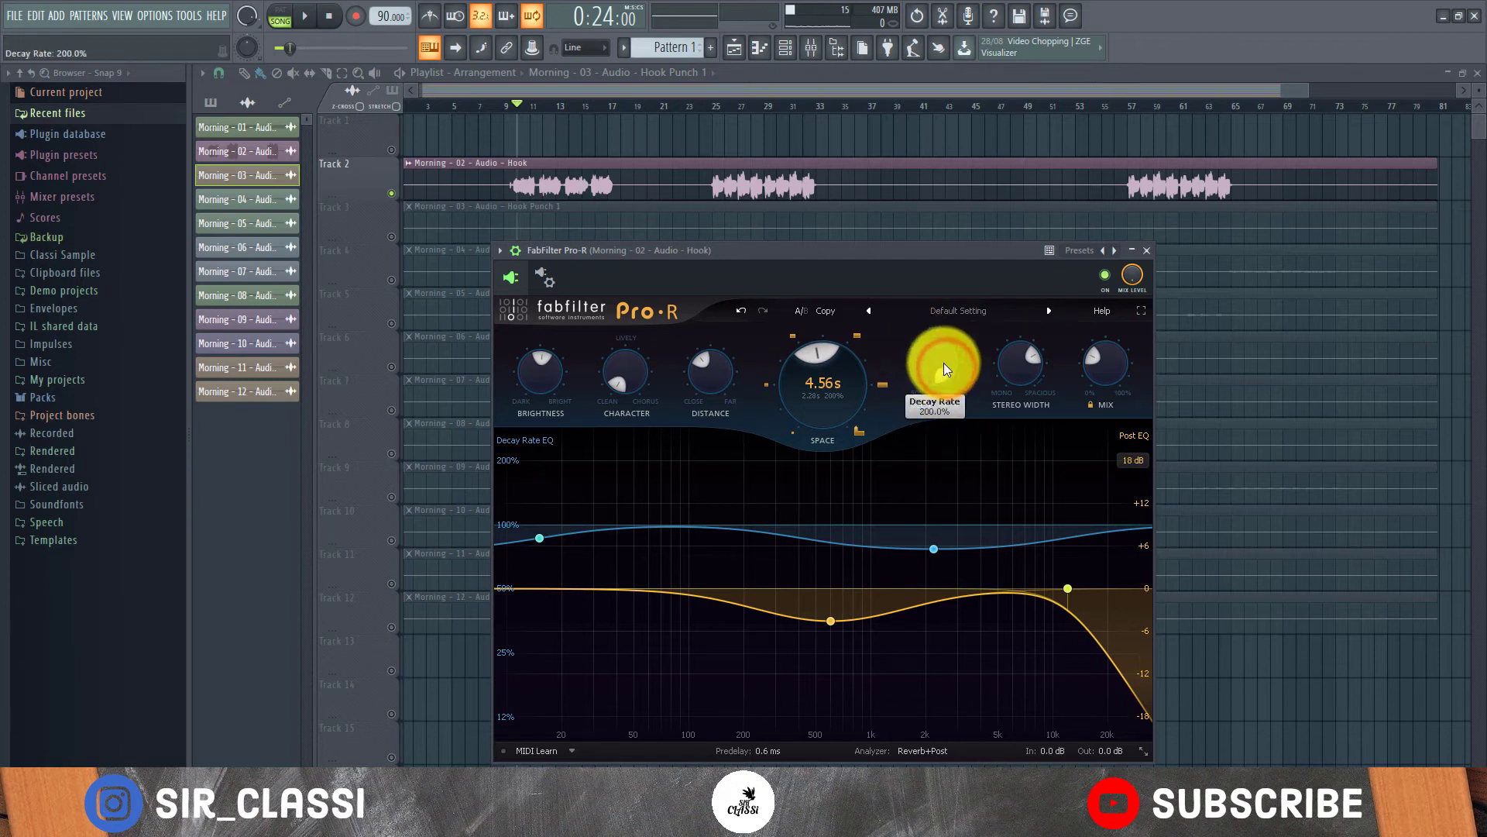
{"action": "left_click_drag", "start_coordinate": [925, 385], "coordinate": [890, 454]}
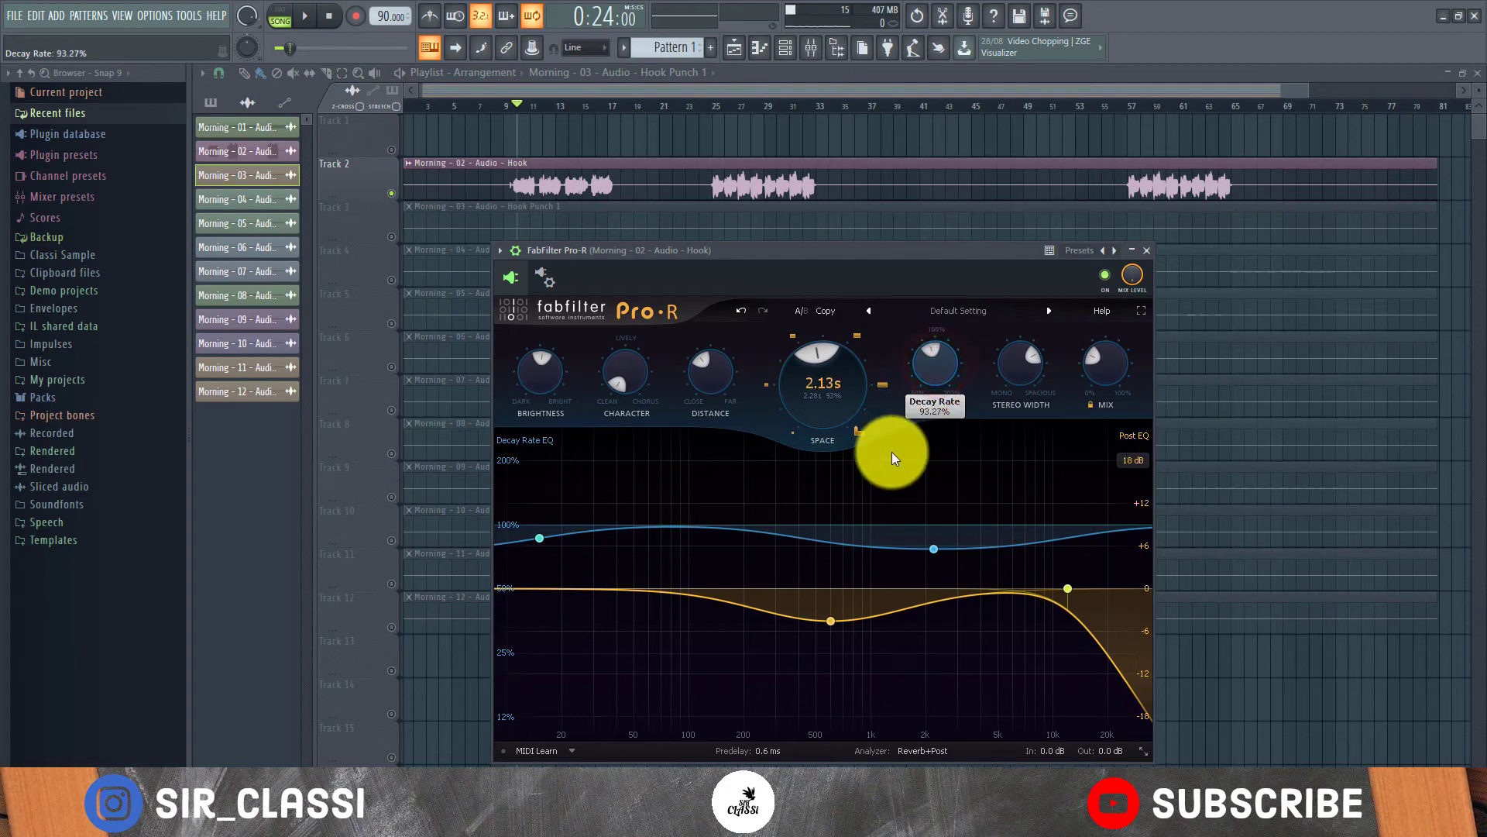
{"action": "left_click_drag", "start_coordinate": [942, 371], "coordinate": [948, 353]}
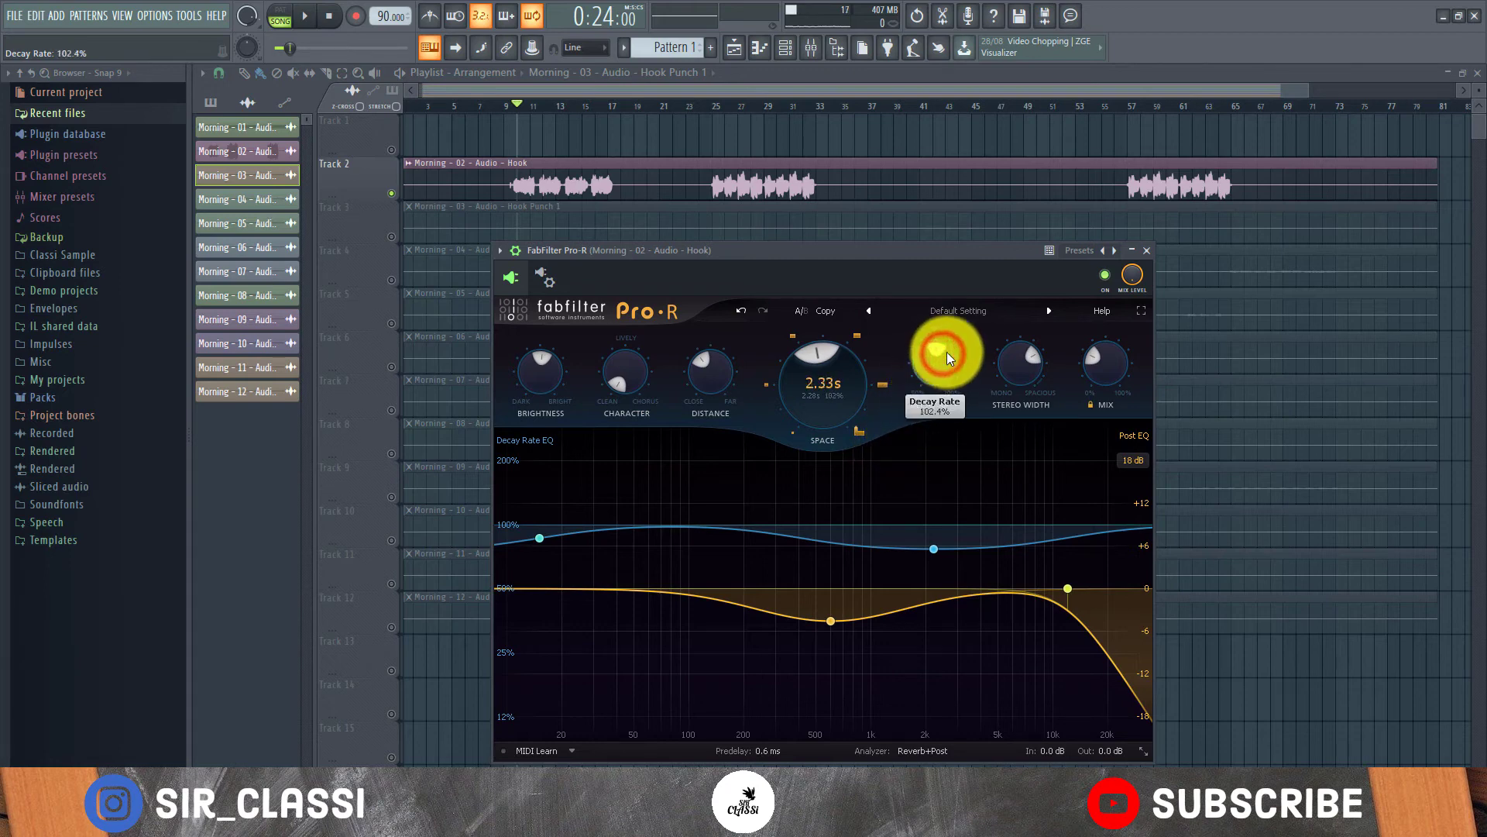
{"action": "left_click", "coordinate": [896, 258]}
{"action": "key", "text": "space"}
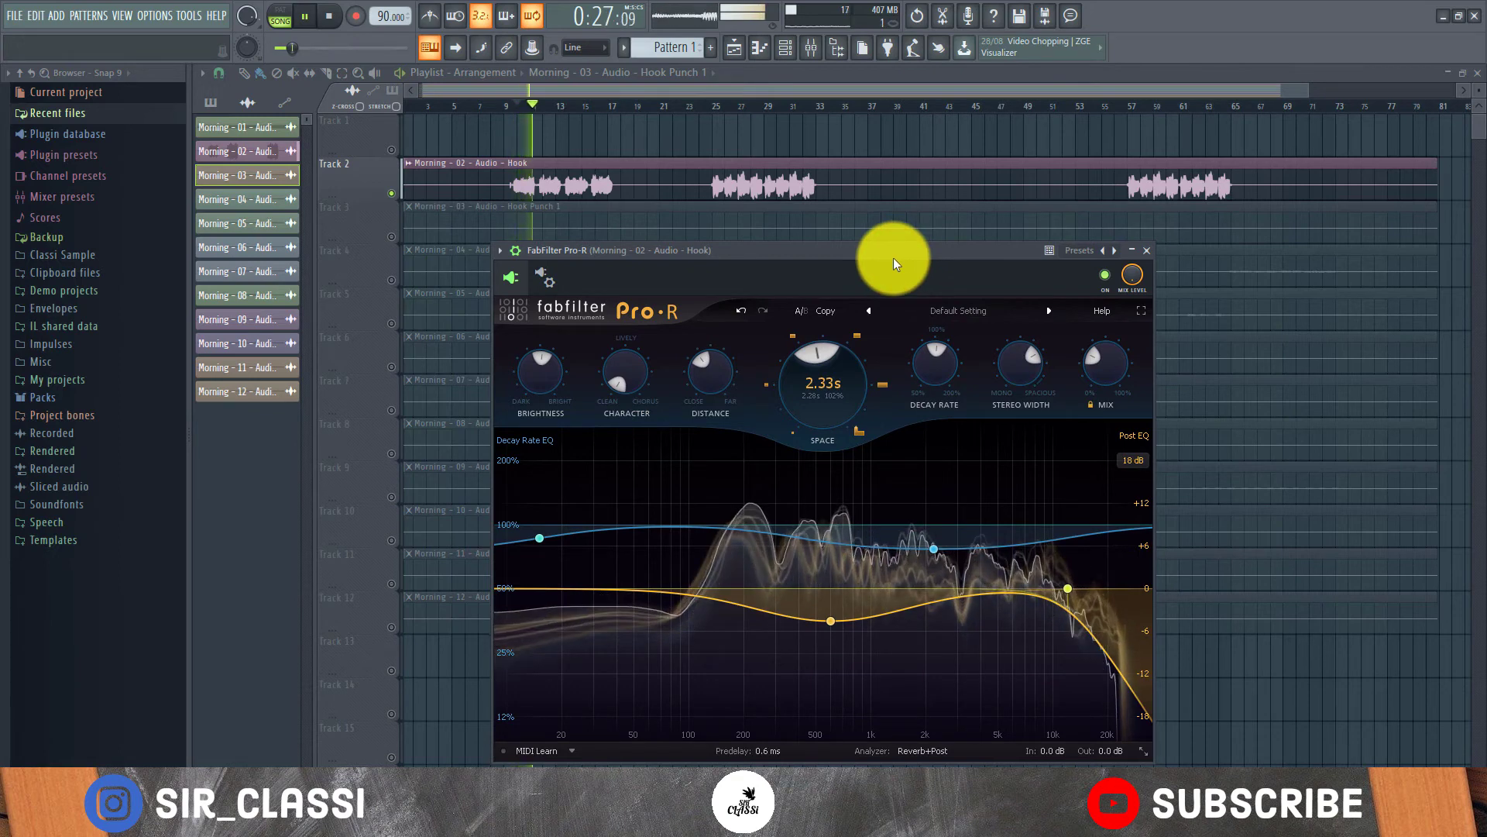
{"action": "key", "text": "space"}
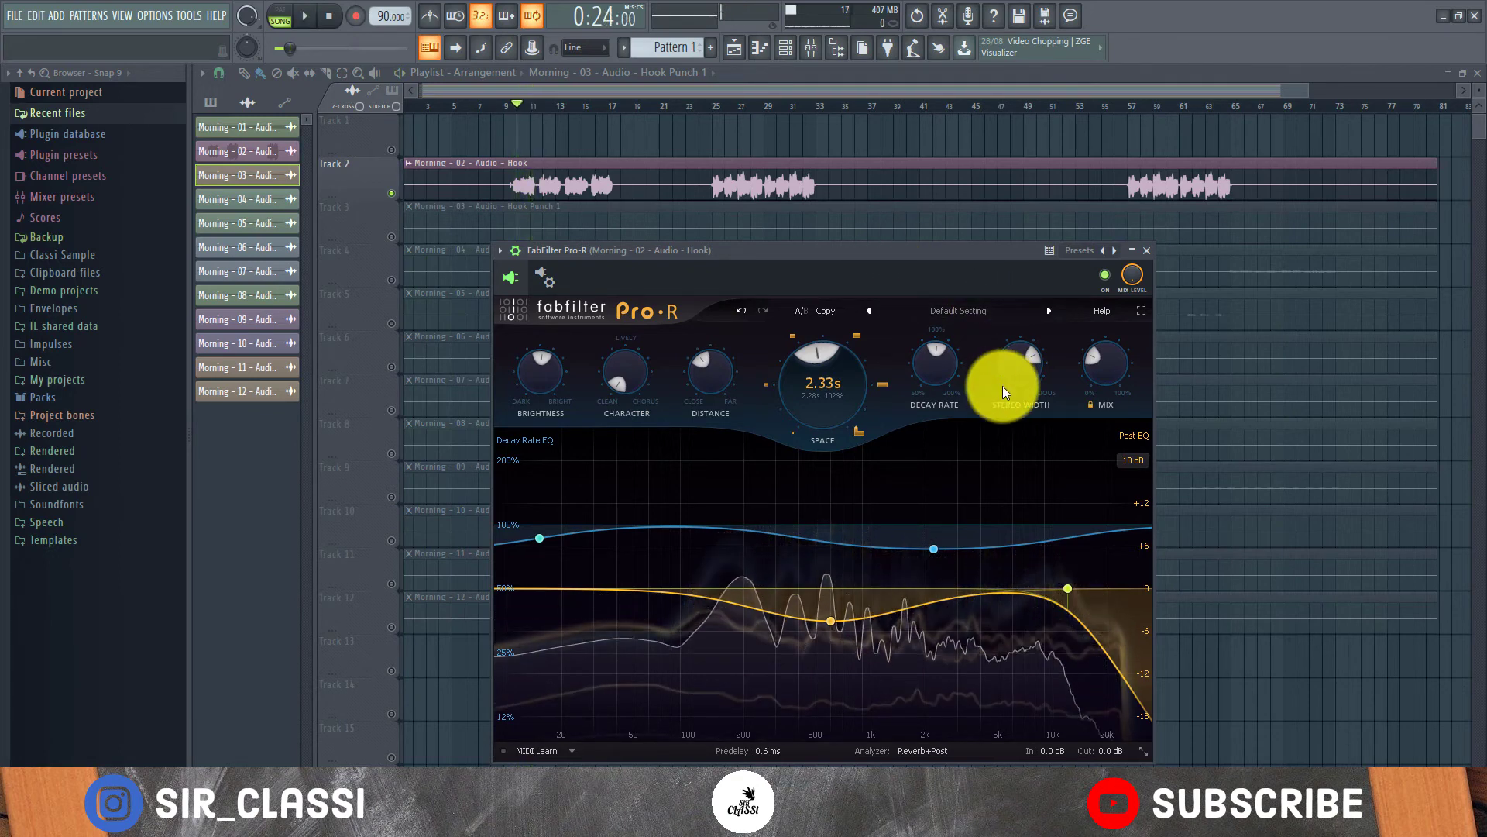
Try the reverb's Stereo Width at 0% and at 58.59%.
{"action": "left_click_drag", "start_coordinate": [1011, 369], "coordinate": [1038, 317]}
{"action": "left_click_drag", "start_coordinate": [1017, 369], "coordinate": [958, 523]}
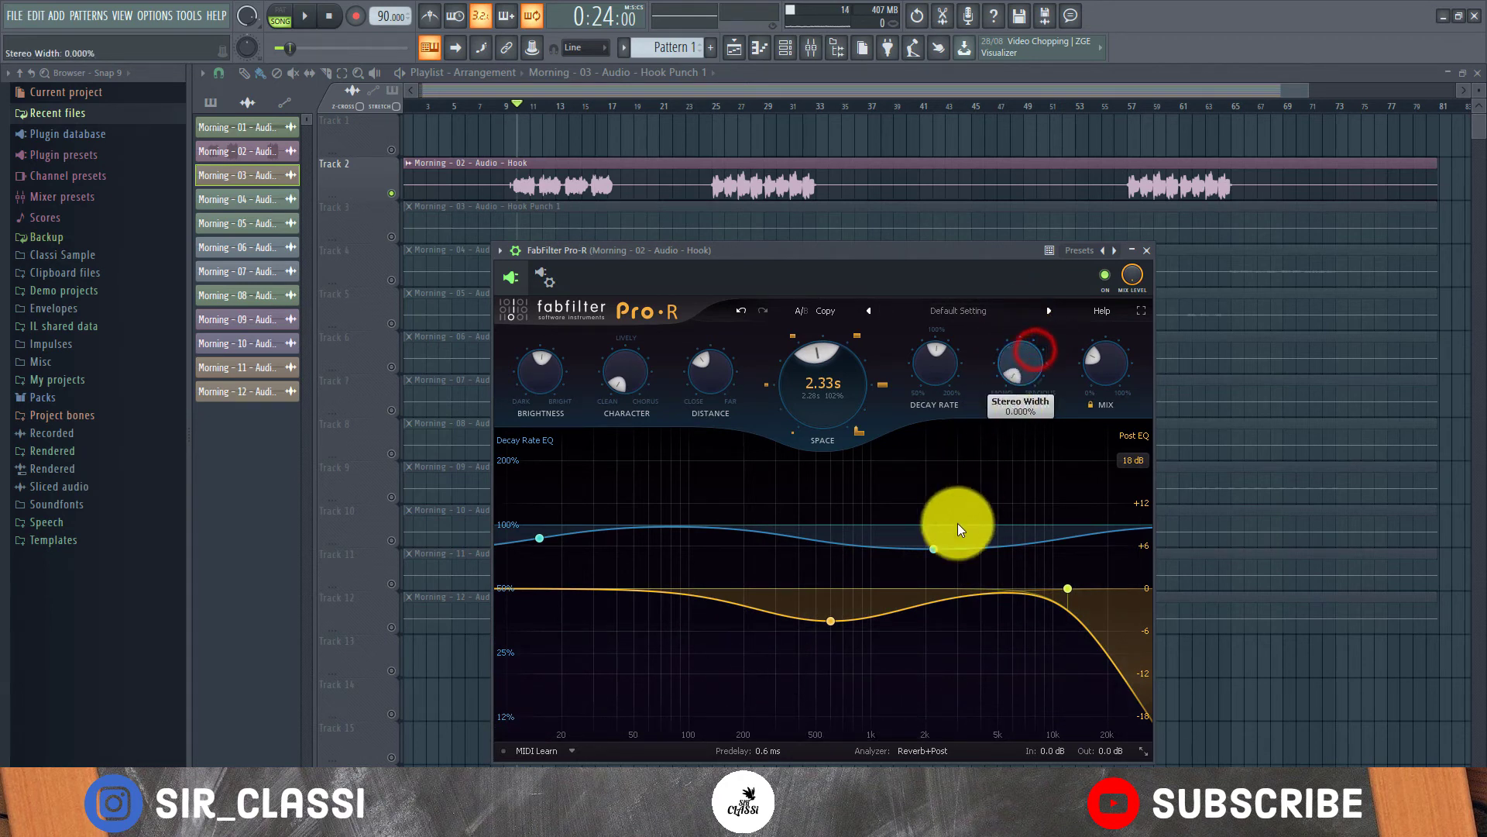
{"action": "mouse_move", "coordinate": [1007, 365]}
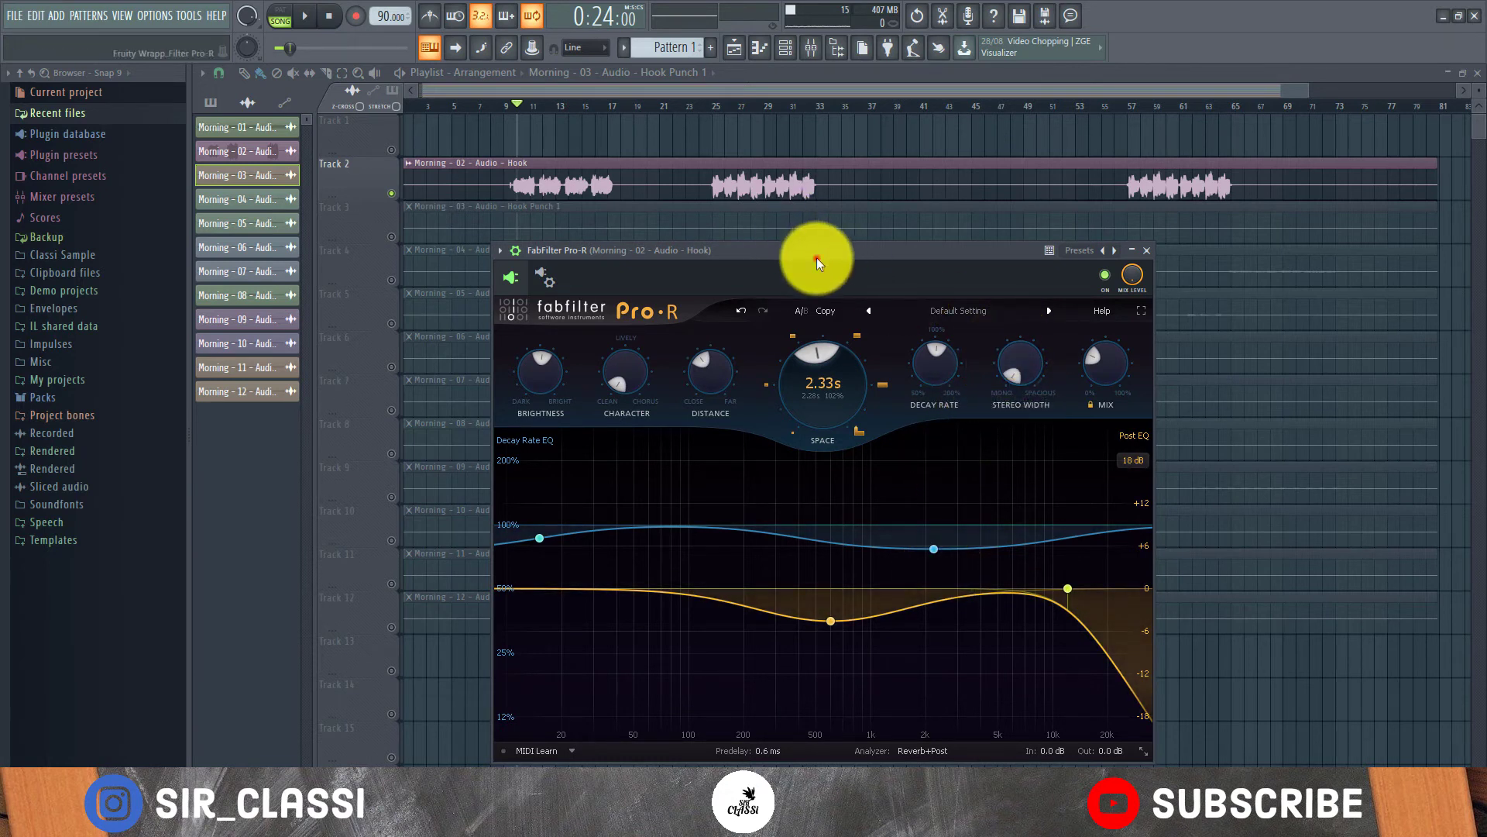
{"action": "left_click_drag", "start_coordinate": [1031, 354], "coordinate": [1036, 306]}
{"action": "left_click_drag", "start_coordinate": [1000, 357], "coordinate": [1017, 348]}
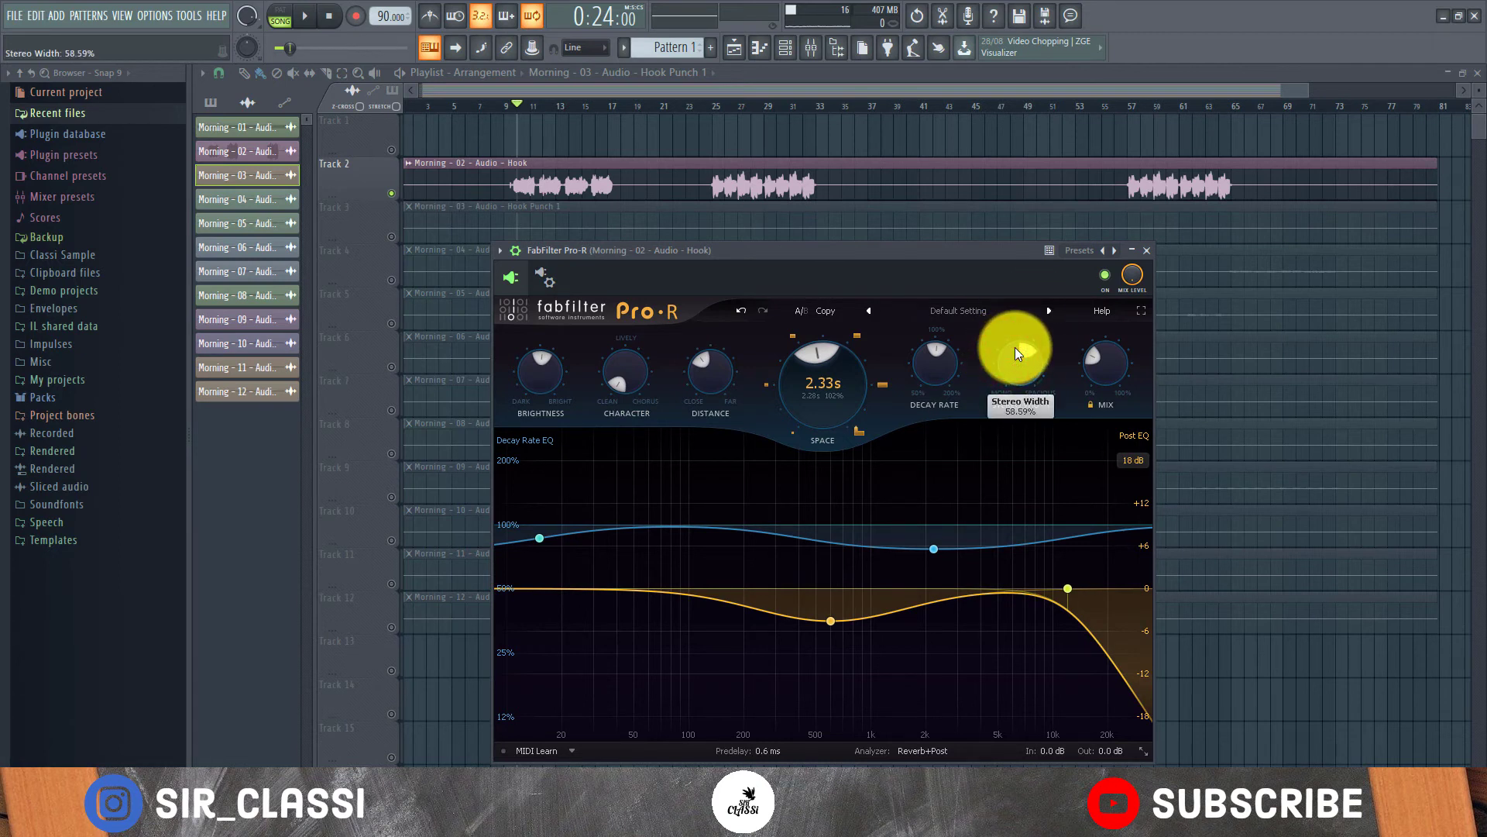
Lower the reverb's Stereo Width to about 2.8% and audition the hook vocal.
{"action": "left_click_drag", "start_coordinate": [1024, 350], "coordinate": [984, 423]}
{"action": "left_click", "coordinate": [930, 250]}
{"action": "key", "text": "space"}
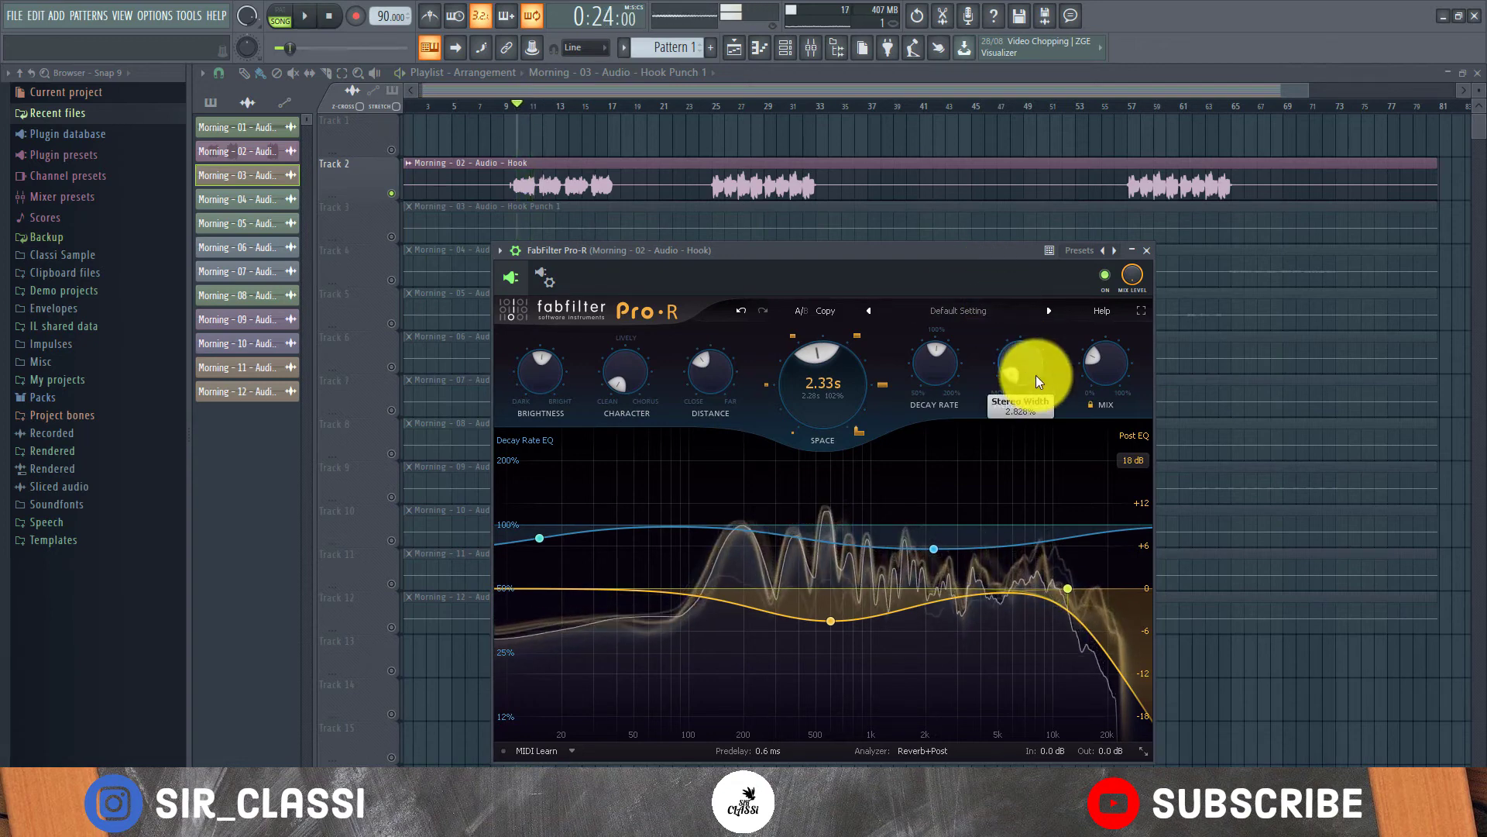
{"action": "mouse_move", "coordinate": [1033, 376]}
{"action": "key", "text": "space"}
Raise the reverb's Stereo Width to its fully spacious maximum and audition the hook vocal.
{"action": "left_click_drag", "start_coordinate": [1031, 378], "coordinate": [1011, 333]}
{"action": "key", "text": "space"}
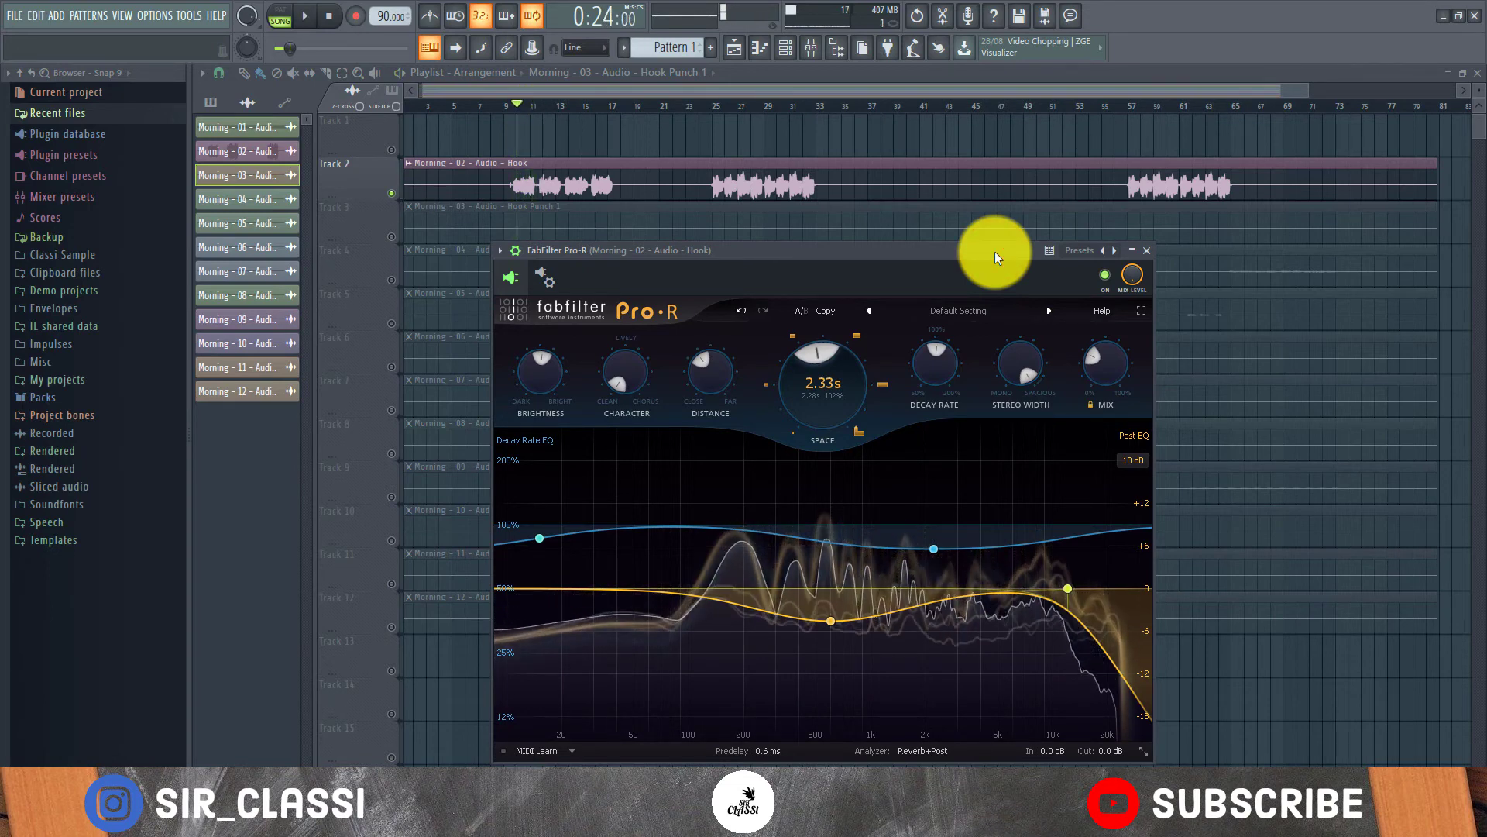
{"action": "key", "text": "space"}
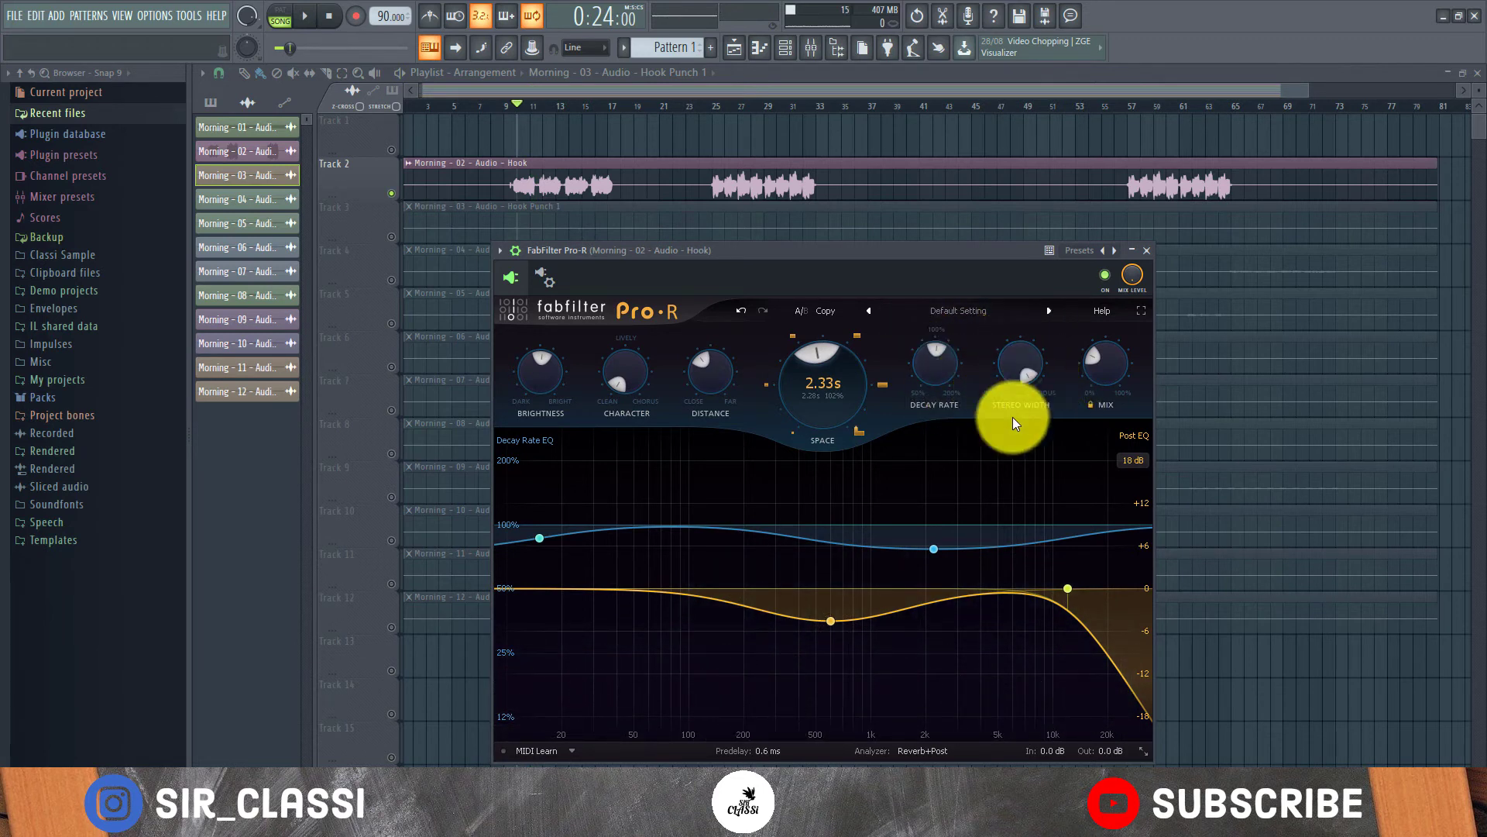
Raise the reverb's Mix to 100% and audition the hook vocal.
{"action": "mouse_move", "coordinate": [1116, 364]}
{"action": "left_click_drag", "start_coordinate": [1098, 379], "coordinate": [1103, 335]}
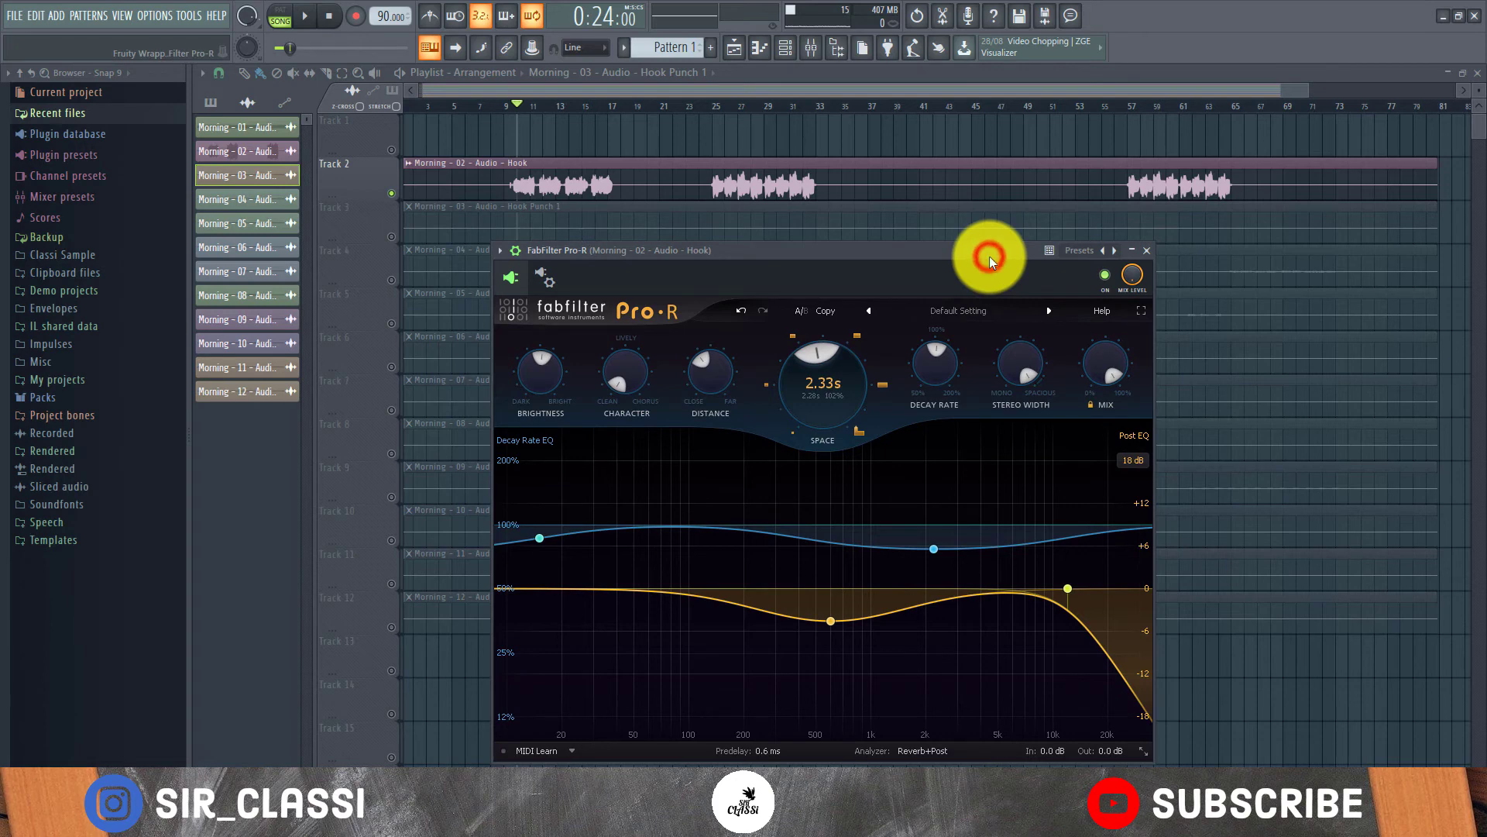
{"action": "key", "text": "space"}
{"action": "mouse_move", "coordinate": [1103, 348]}
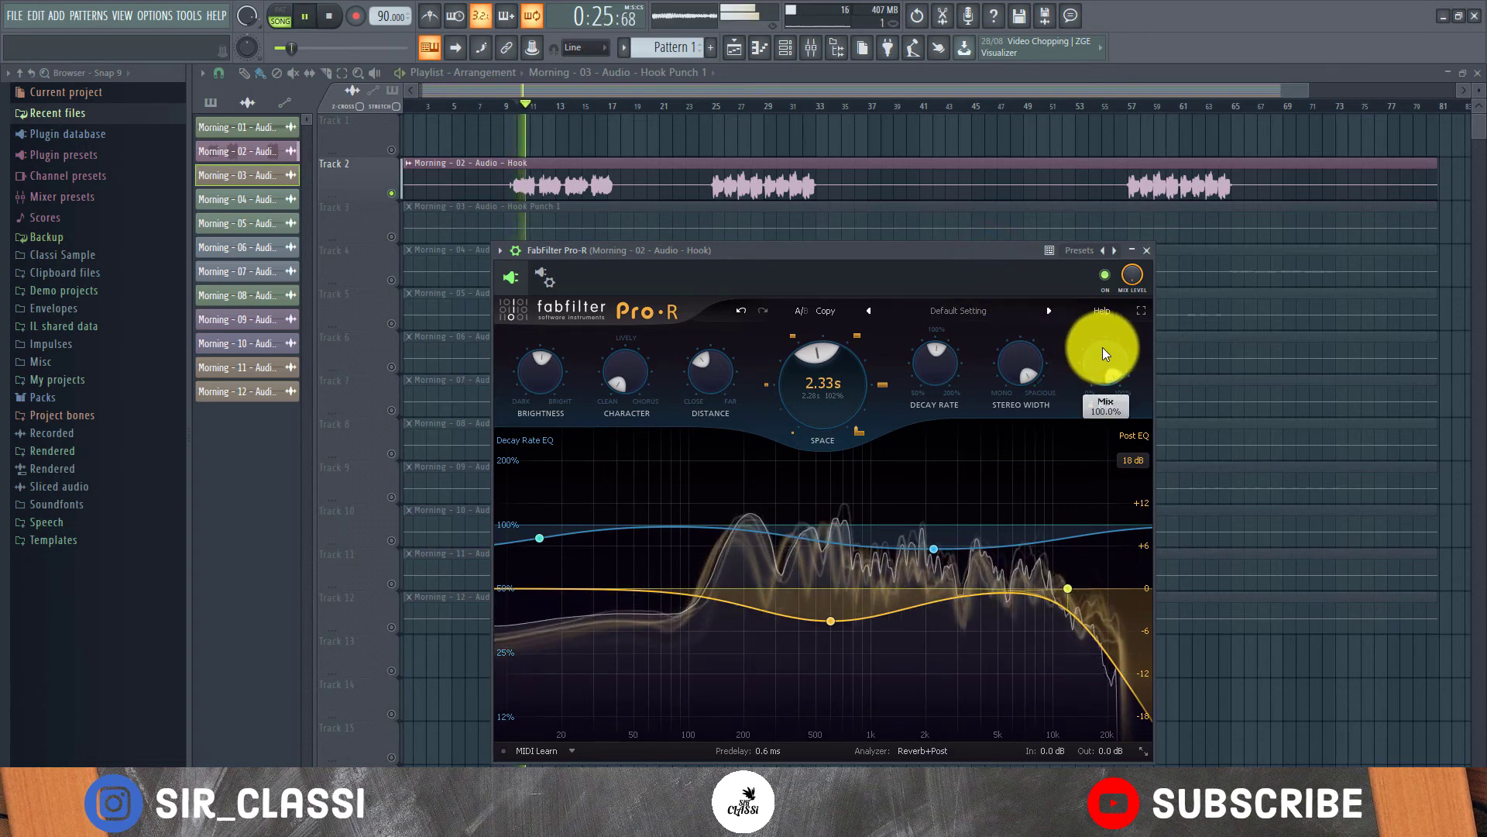
{"action": "key", "text": "space"}
Lower the reverb's Mix to its minimum and play the hook vocal dry.
{"action": "left_click_drag", "start_coordinate": [1106, 347], "coordinate": [1019, 548]}
{"action": "key", "text": "space"}
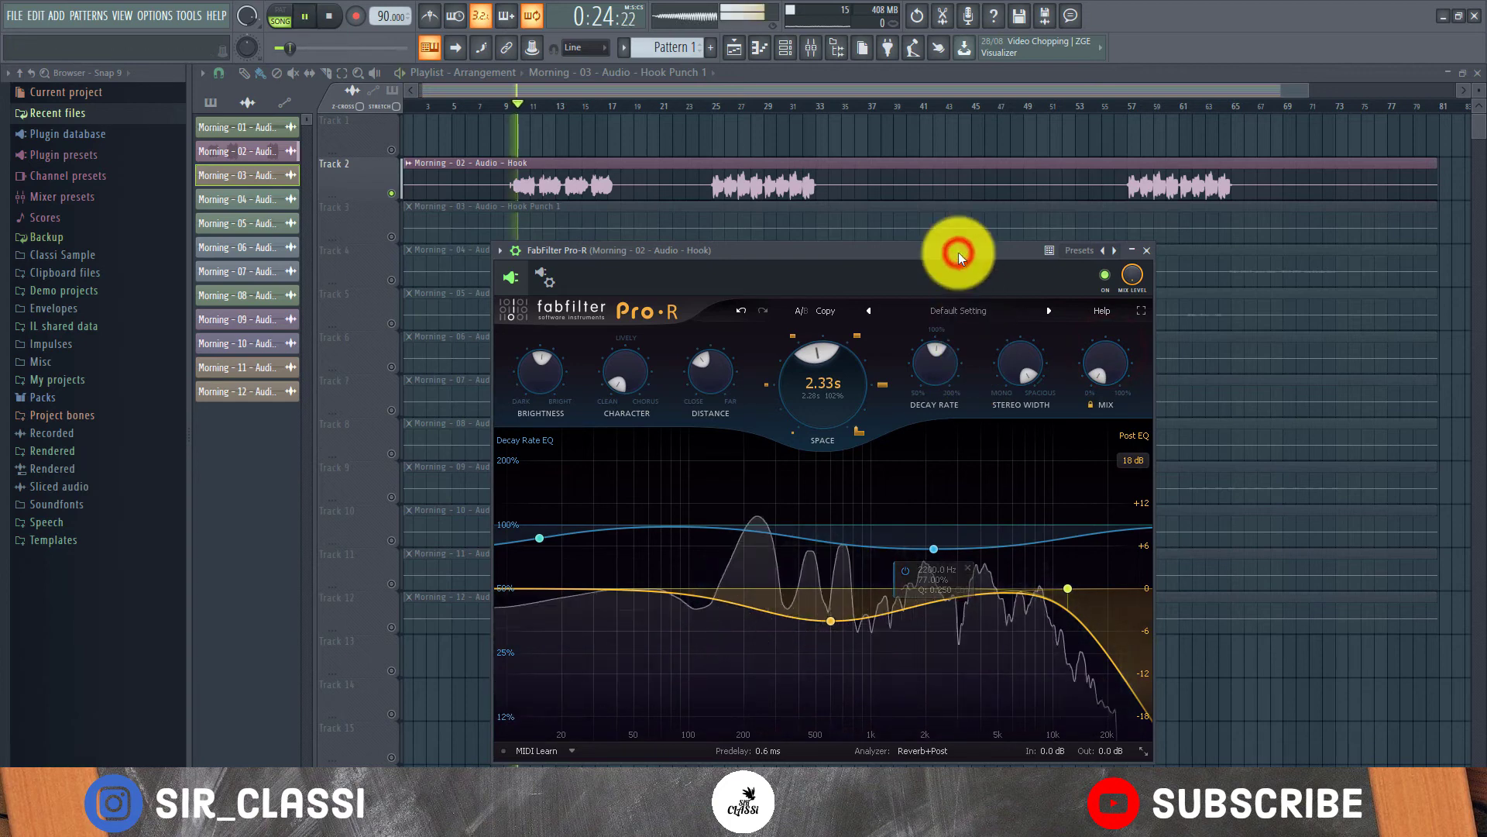
{"action": "key", "text": "space"}
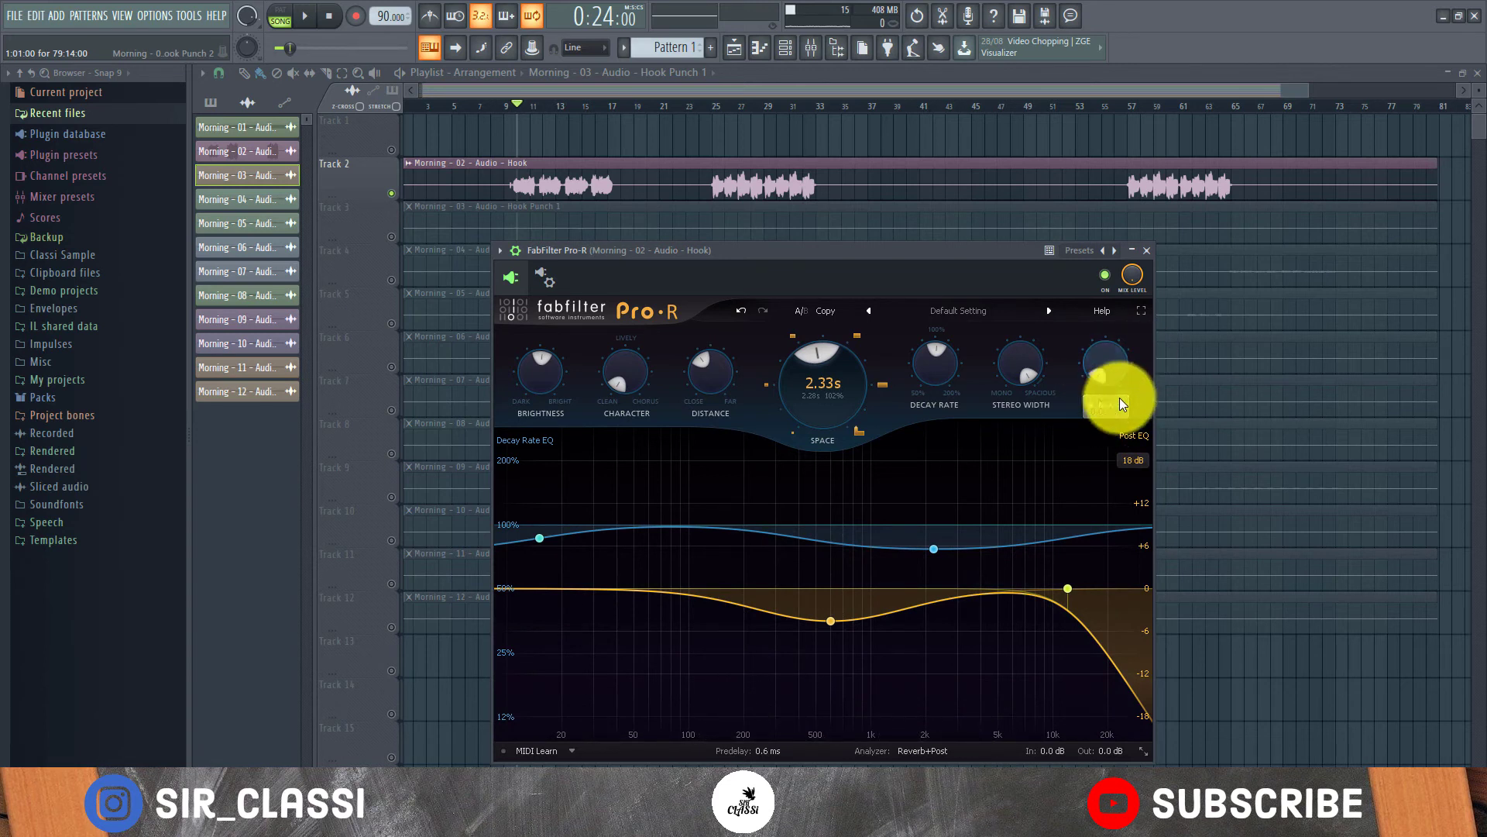
Try the reverb's Mix at 56.52%, reduce it to 48.92%, and audition the hook vocal.
{"action": "mouse_move", "coordinate": [1104, 378]}
{"action": "left_mouse_down"}
{"action": "mouse_move", "coordinate": [1104, 323]}
{"action": "mouse_move", "coordinate": [1104, 353]}
{"action": "left_mouse_up"}
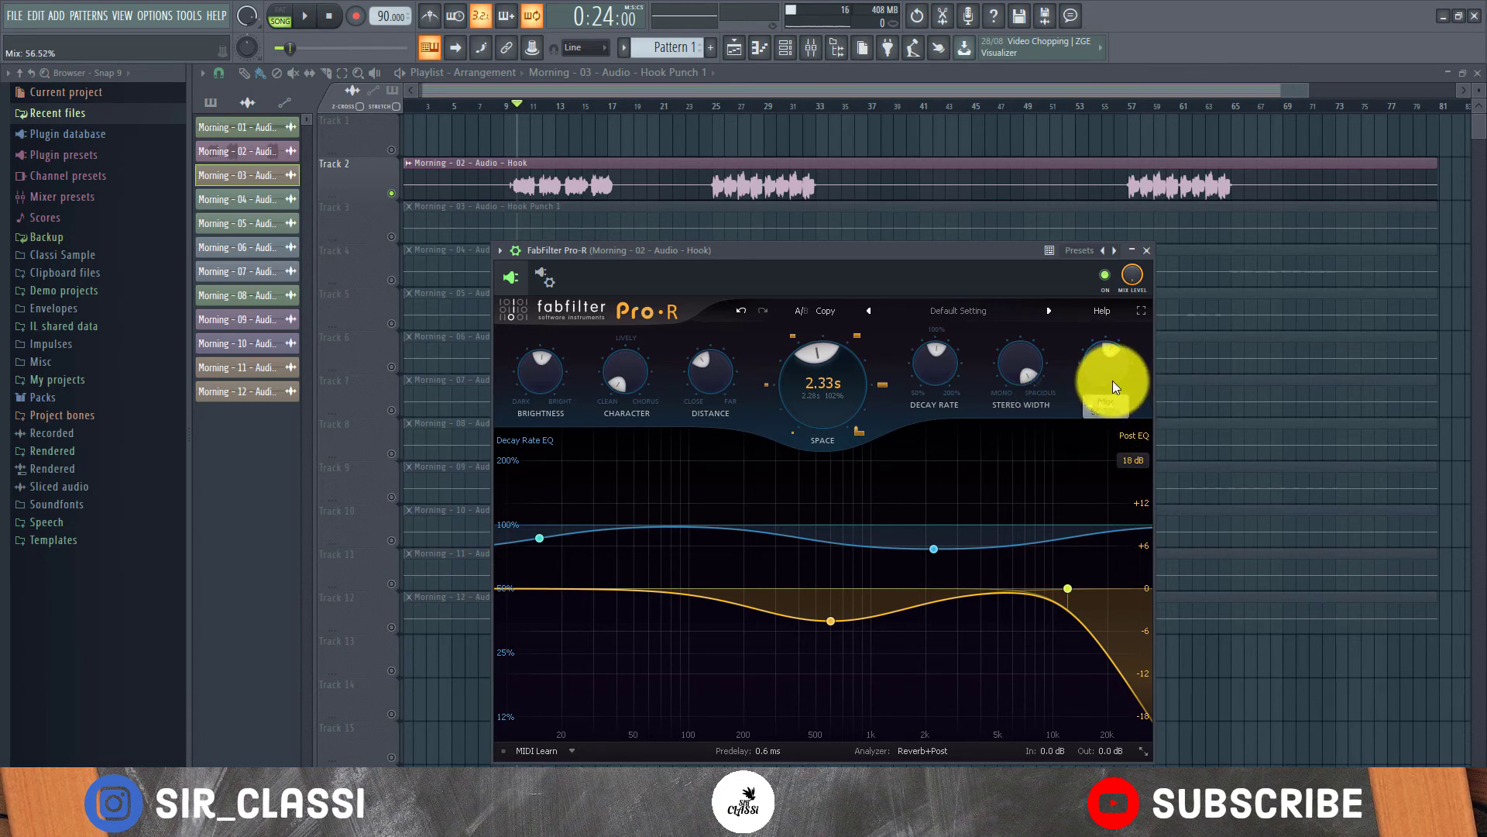
{"action": "left_click", "coordinate": [985, 255]}
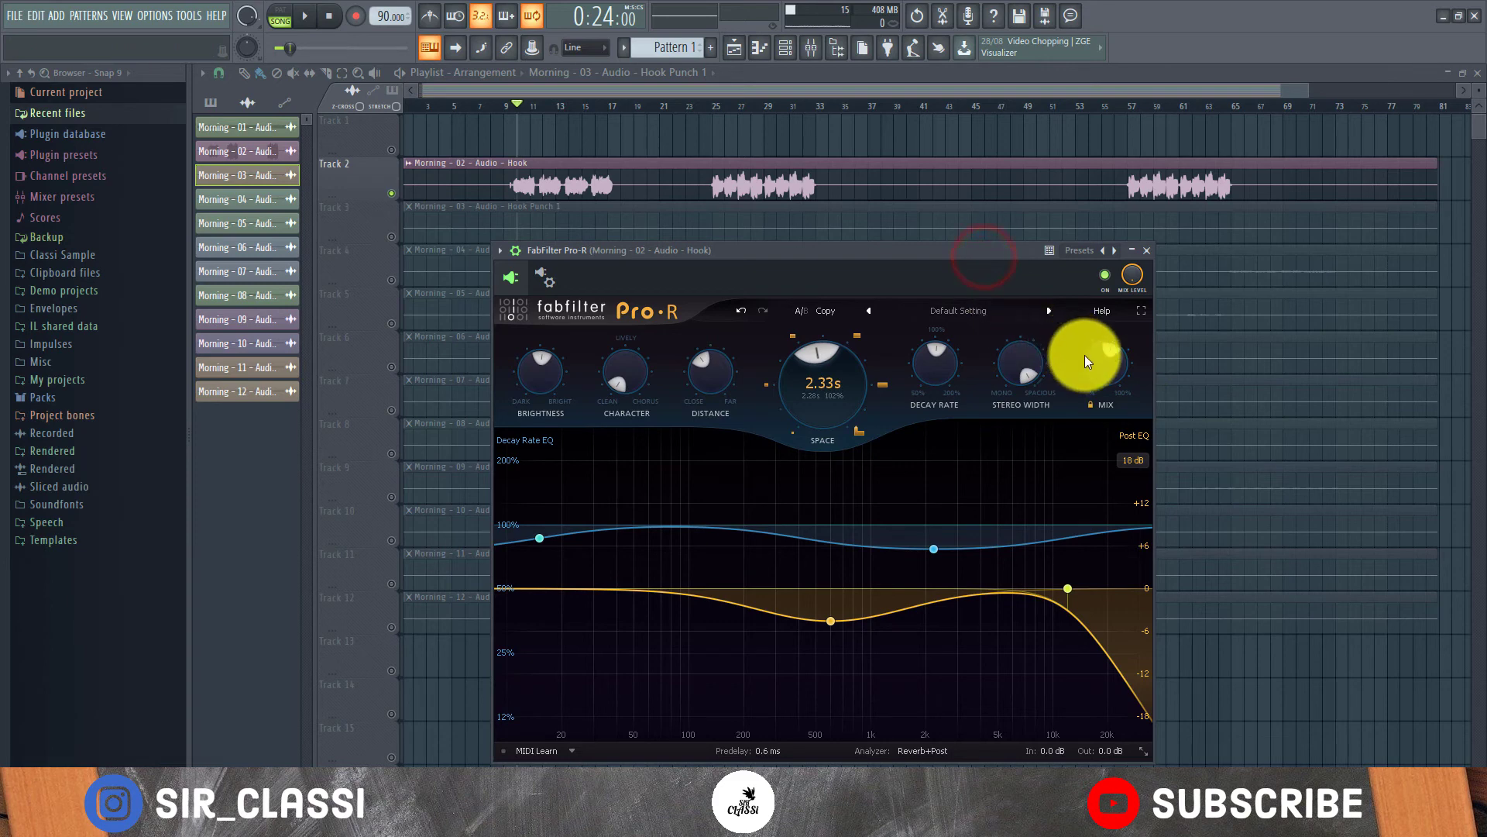
{"action": "mouse_move", "coordinate": [1096, 366]}
{"action": "left_click_drag", "start_coordinate": [1099, 359], "coordinate": [1093, 377]}
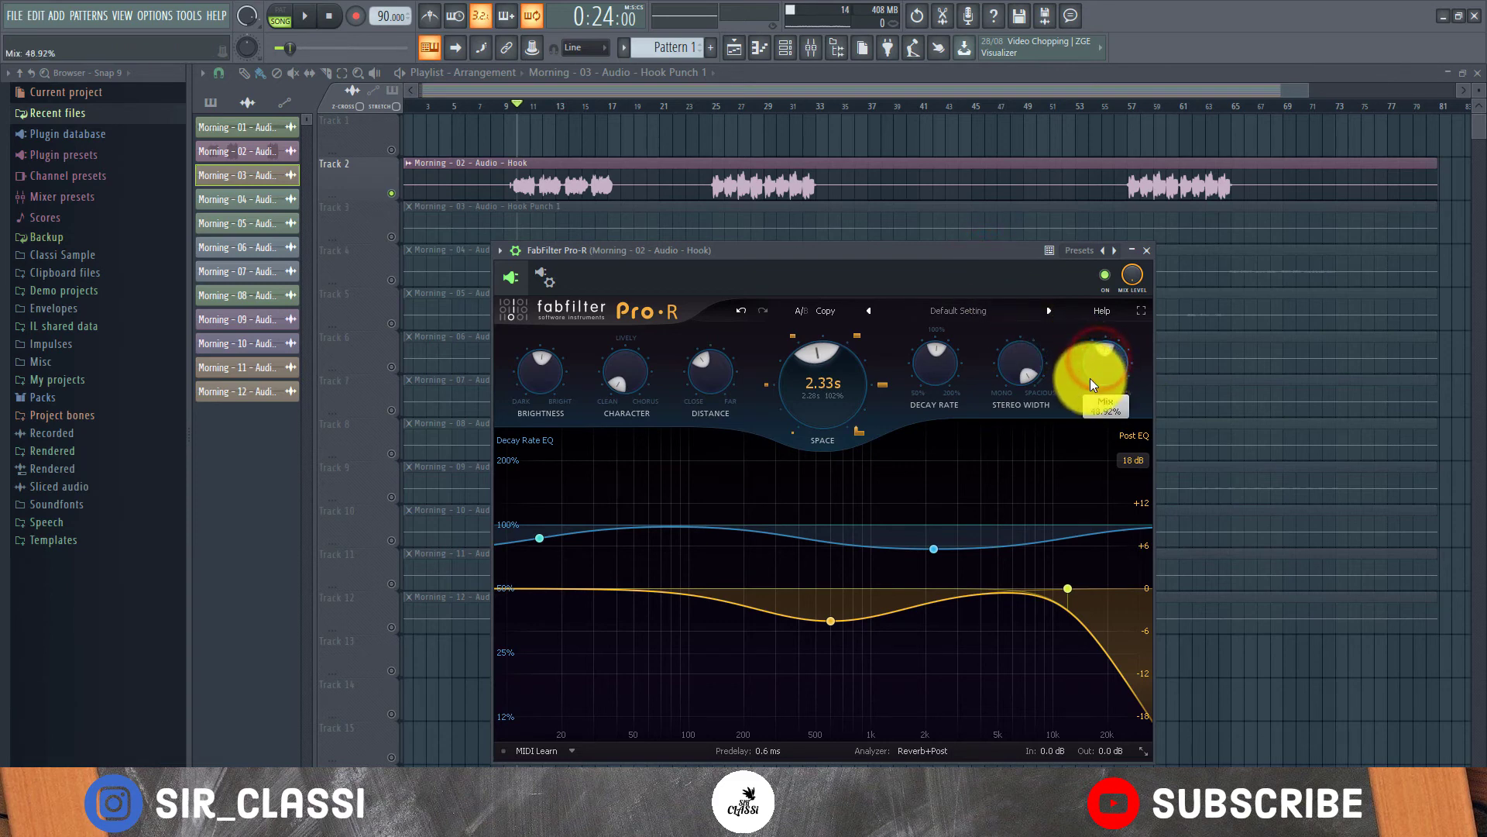
{"action": "key", "text": "space"}
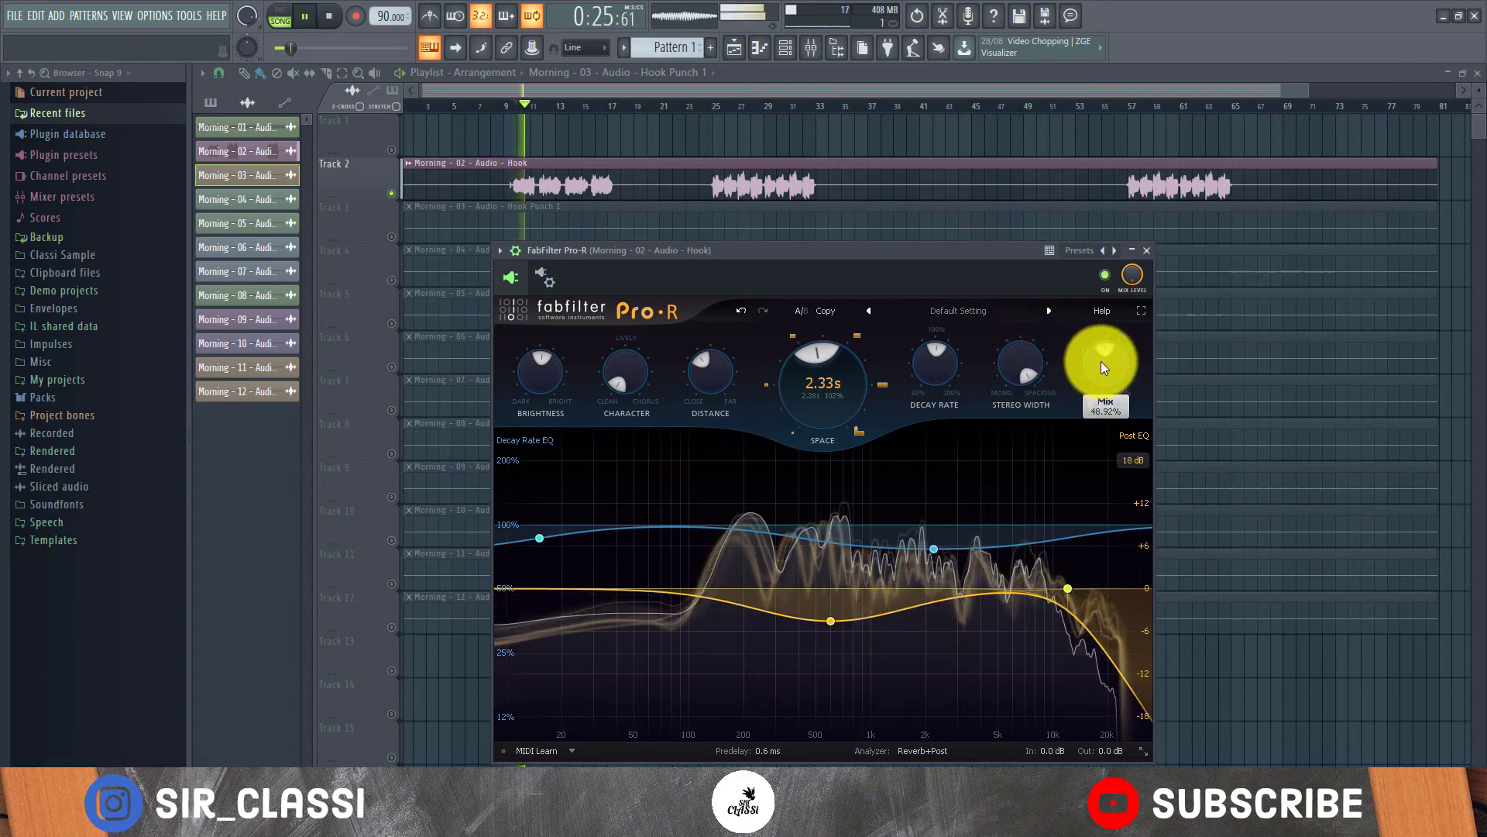
{"action": "key", "text": "space"}
Reduce the reverb's Mix to 20.14% and audition the hook vocal.
{"action": "mouse_move", "coordinate": [1100, 360]}
{"action": "left_mouse_down"}
{"action": "mouse_move", "coordinate": [1095, 374]}
{"action": "mouse_move", "coordinate": [1101, 361]}
{"action": "left_mouse_up"}
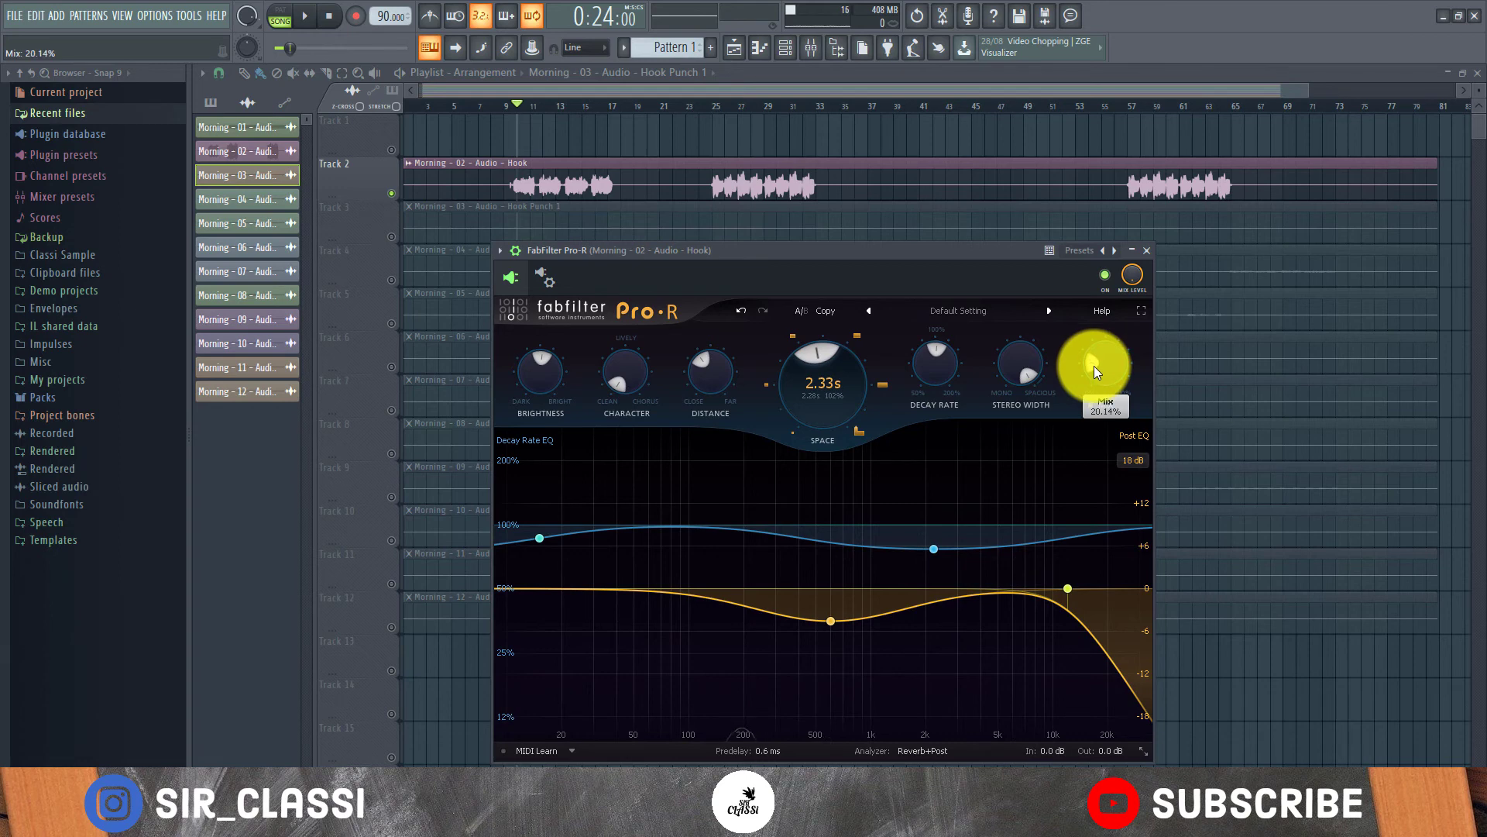
{"action": "key", "text": "space"}
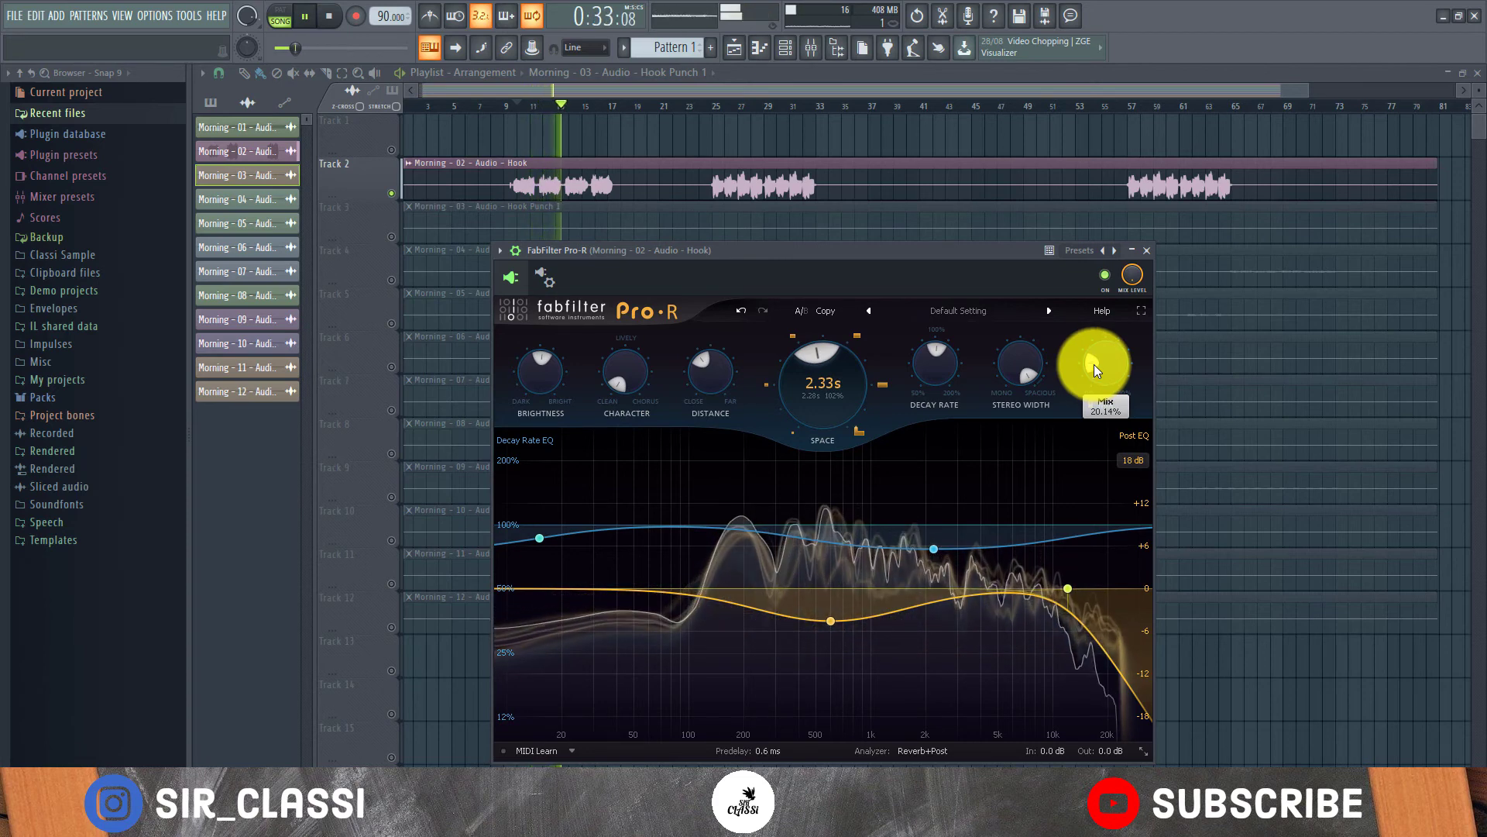
{"action": "key", "text": "space"}
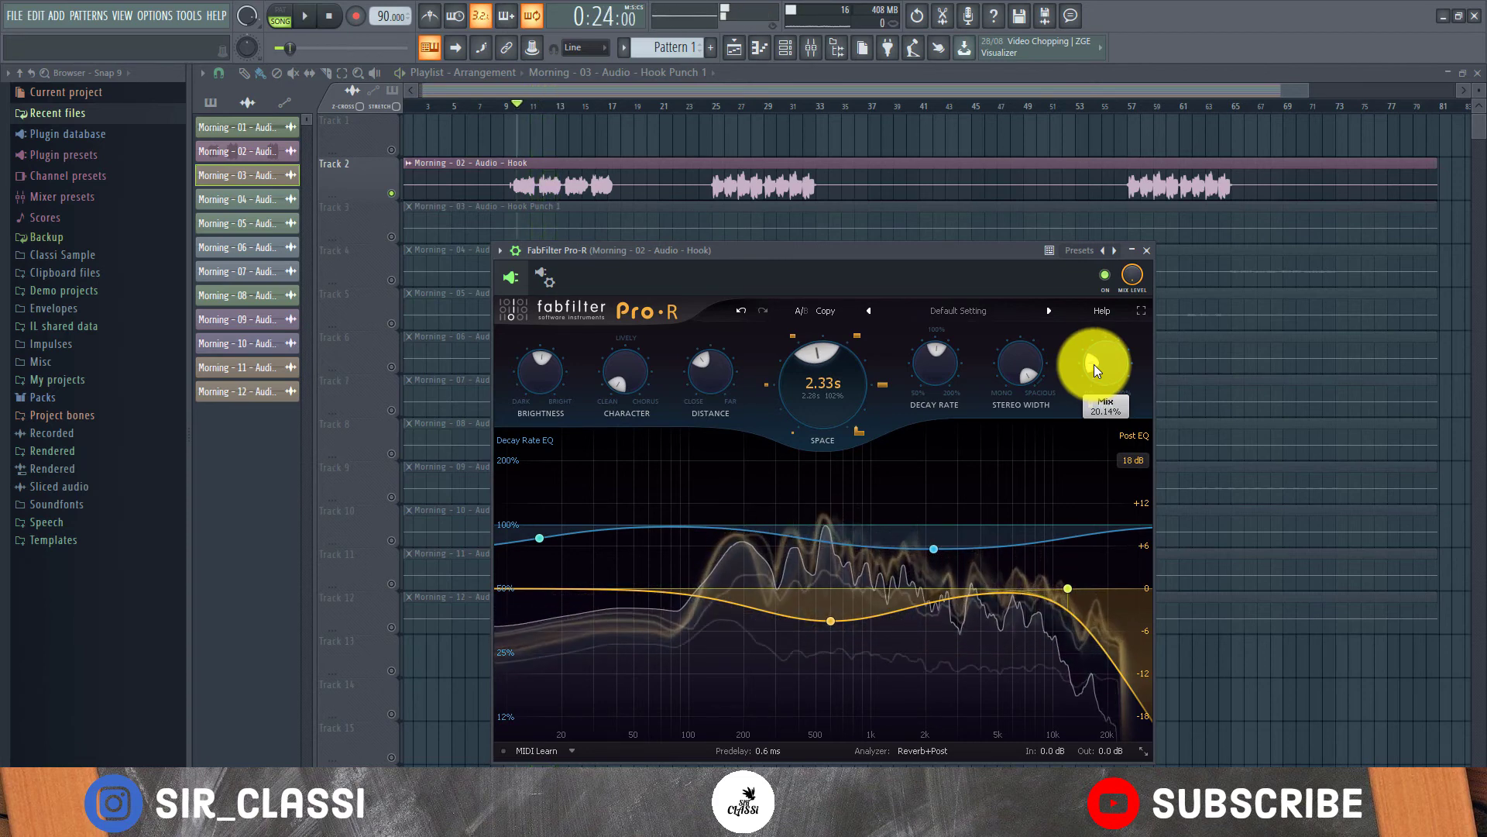
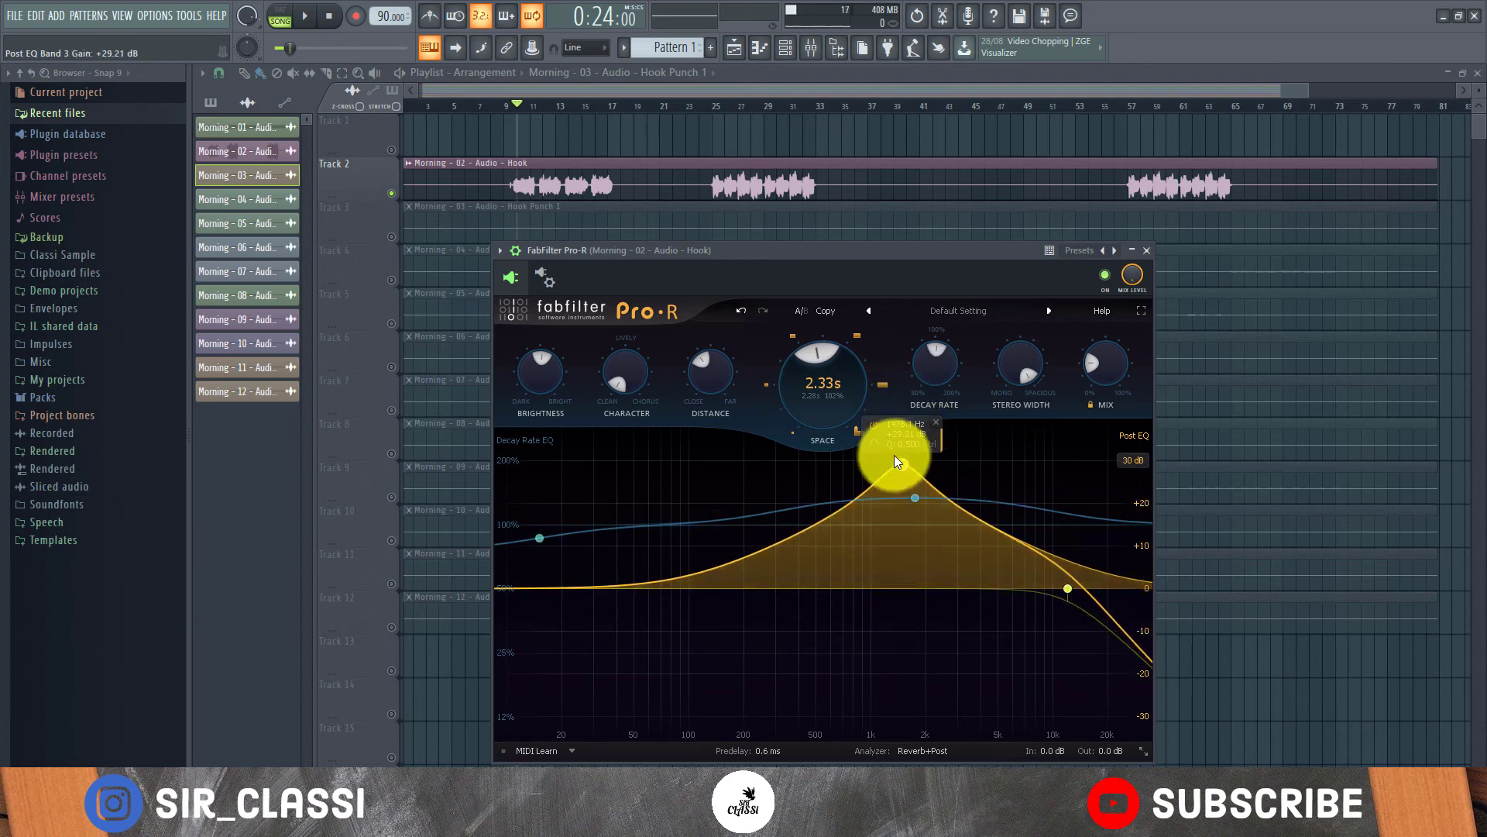
Play the hook vocal to hear the strong Post EQ boost in the mids.
{"action": "key", "text": "space"}
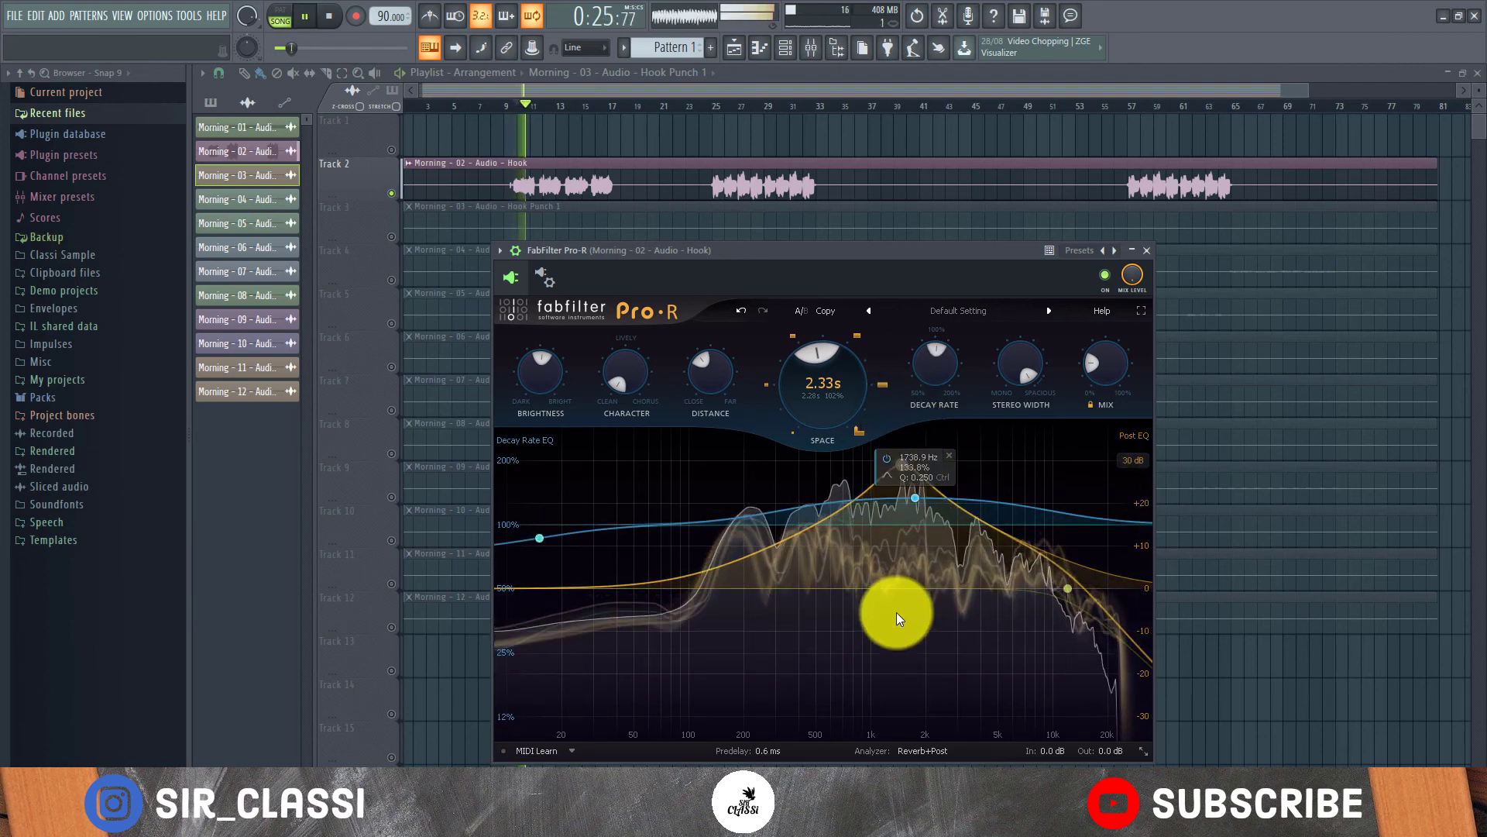
{"action": "key", "text": "space"}
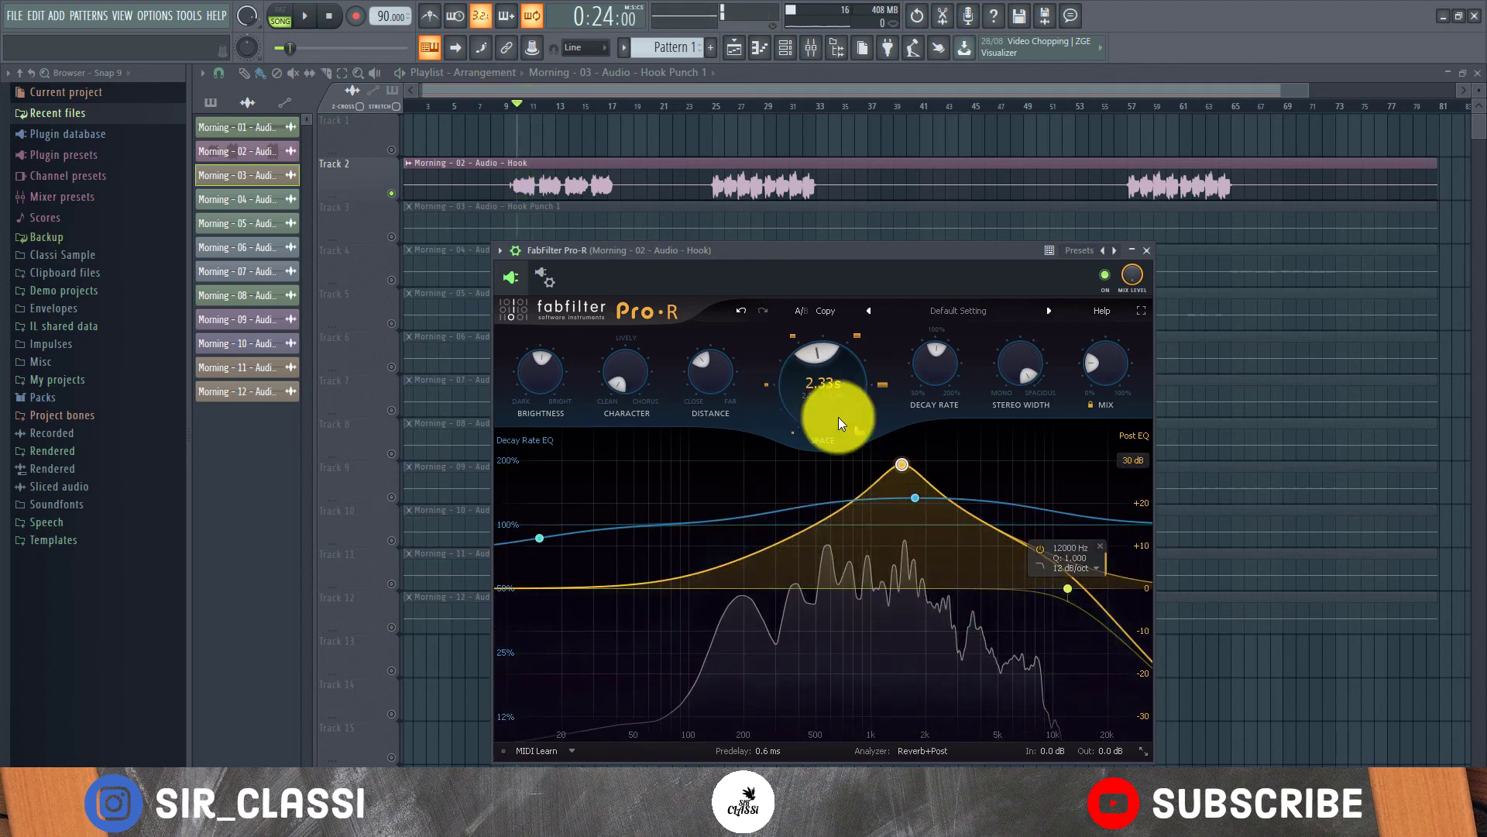
Audition the mid Post EQ band cut to about -30 dB, and bring its gain back to +0.55 dB.
{"action": "left_click_drag", "start_coordinate": [903, 465], "coordinate": [913, 701]}
{"action": "key", "text": "space"}
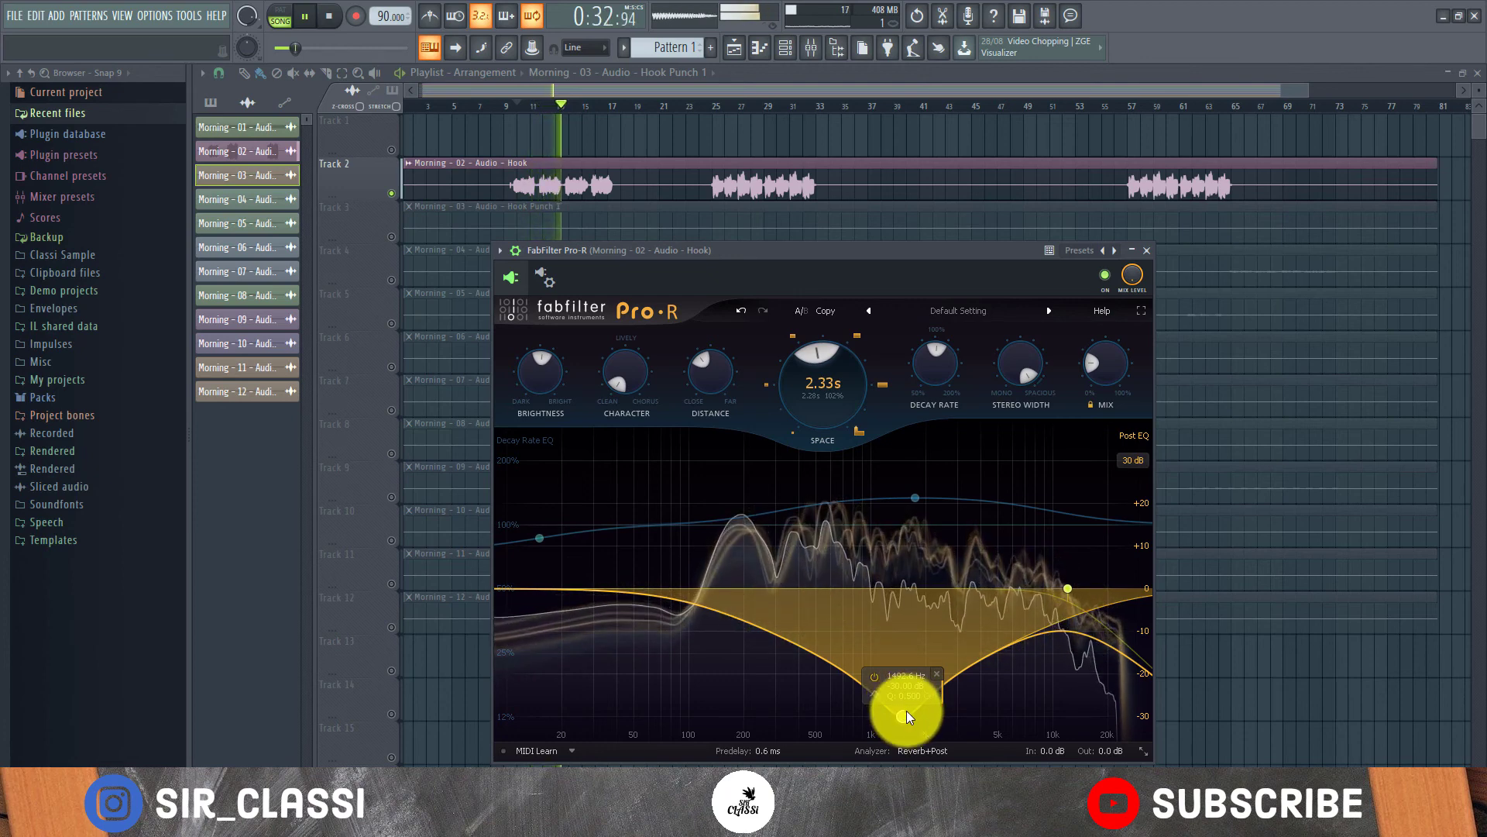
{"action": "key", "text": "space"}
{"action": "left_click_drag", "start_coordinate": [904, 717], "coordinate": [902, 587]}
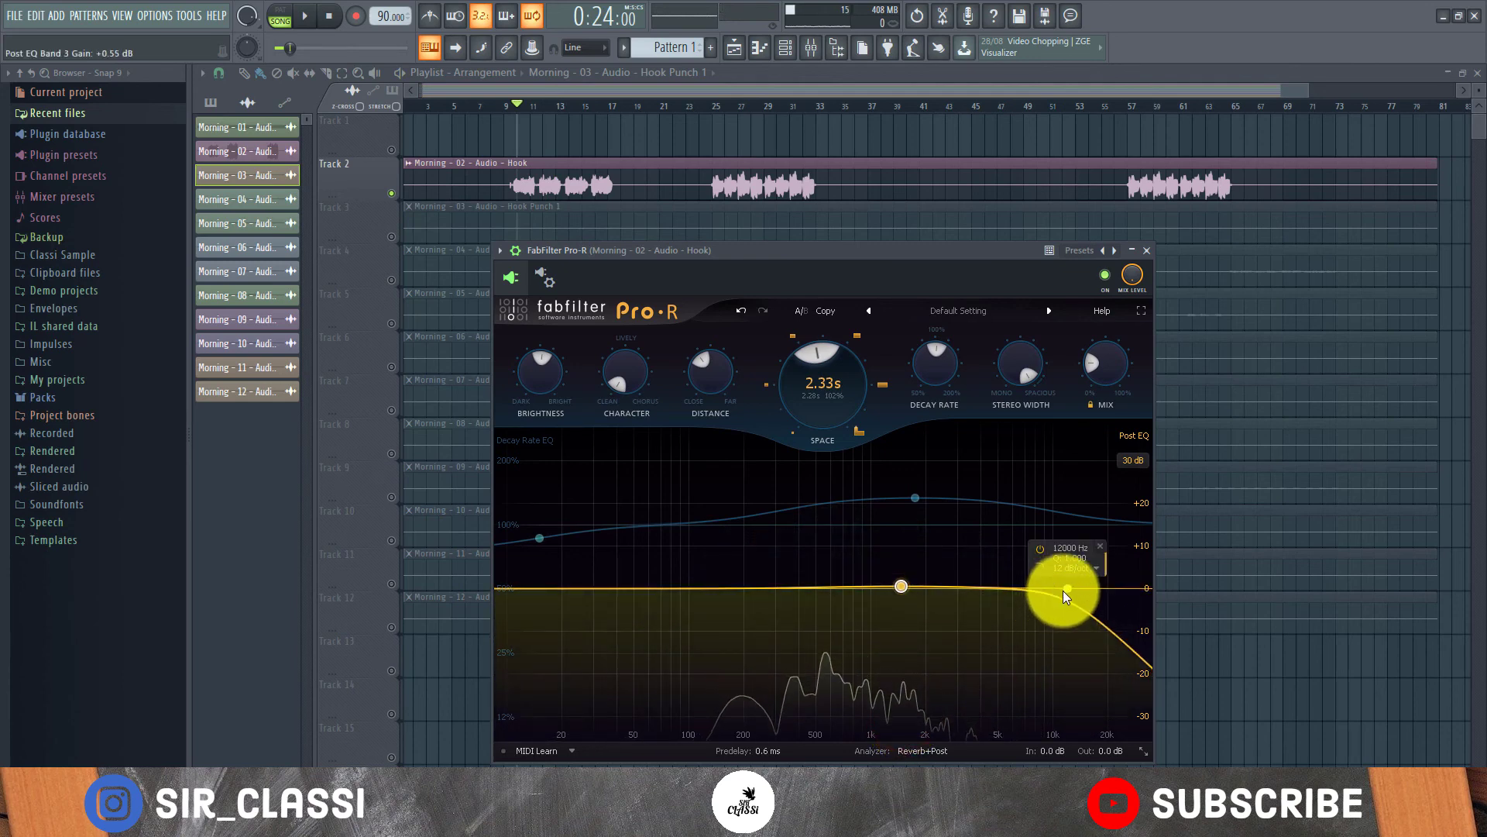
Sweep the Post EQ high-cut band down to 119.92 Hz and audition the hook vocal.
{"action": "left_click_drag", "start_coordinate": [1062, 591], "coordinate": [677, 634]}
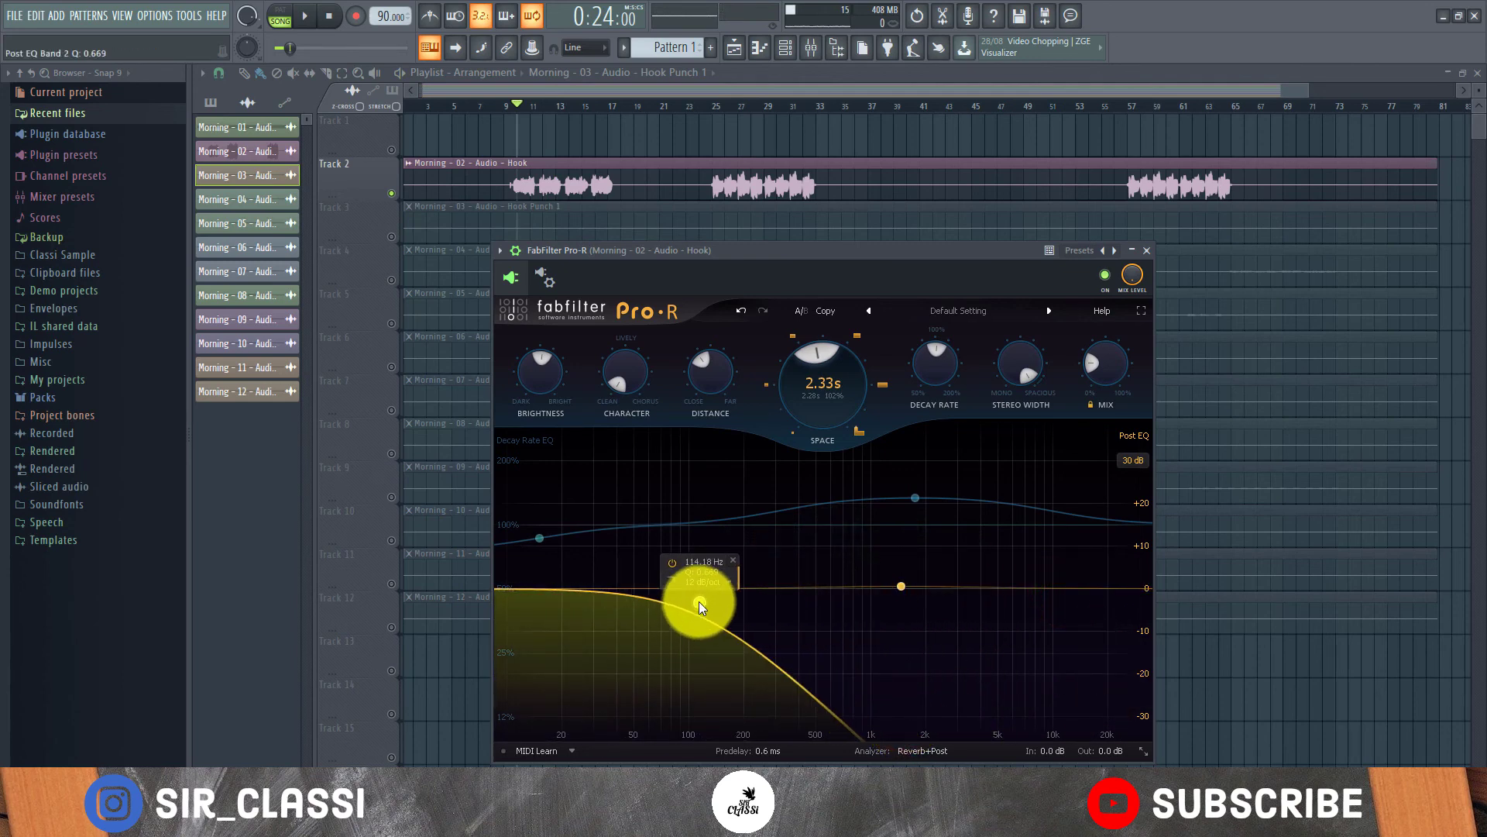
{"action": "scroll", "coordinate": [699, 601], "scroll_direction": "up", "scroll_amount": 1}
{"action": "left_click", "coordinate": [901, 587]}
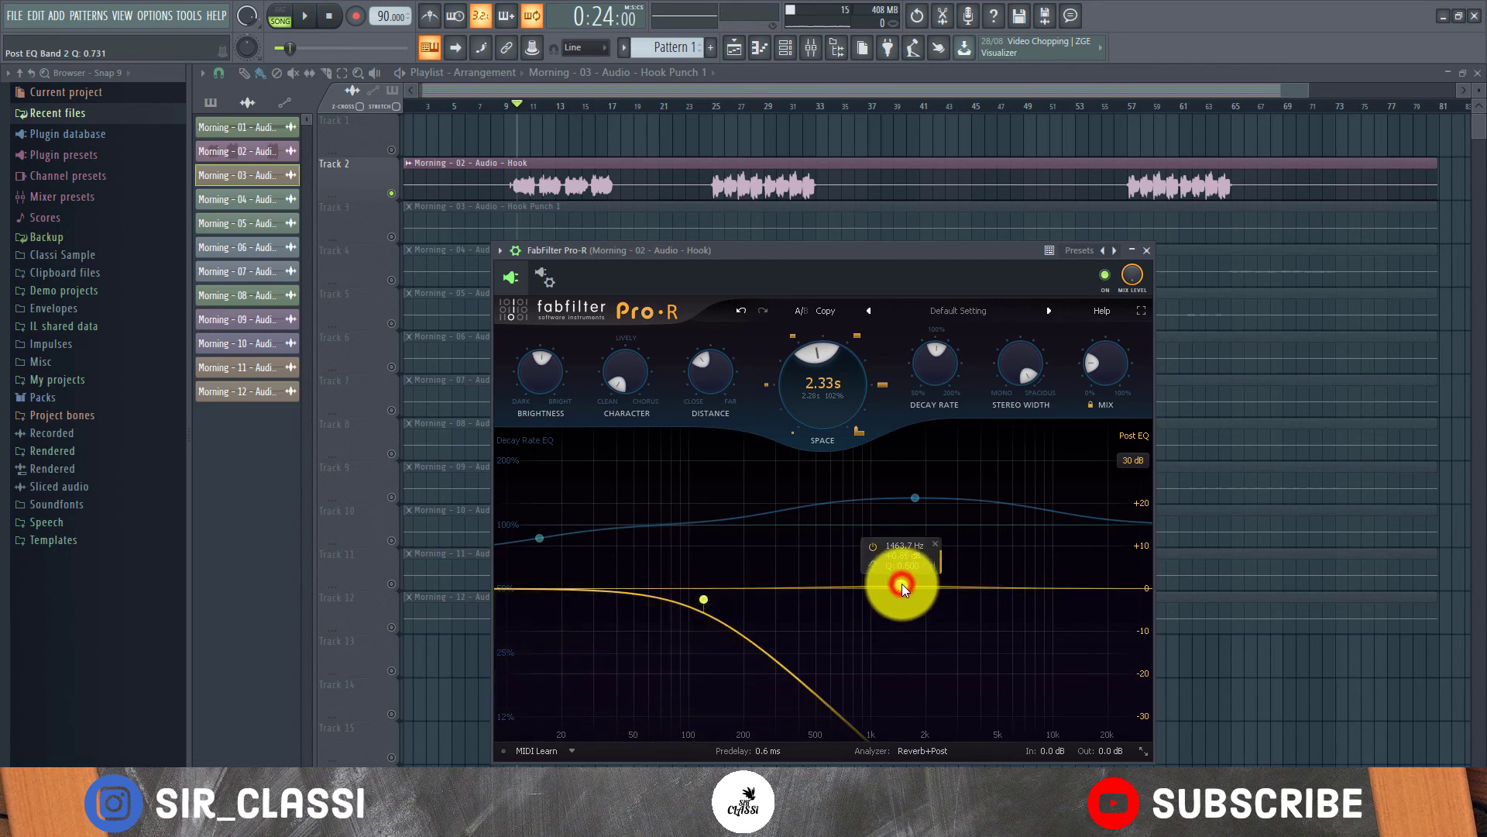
{"action": "key", "text": "space"}
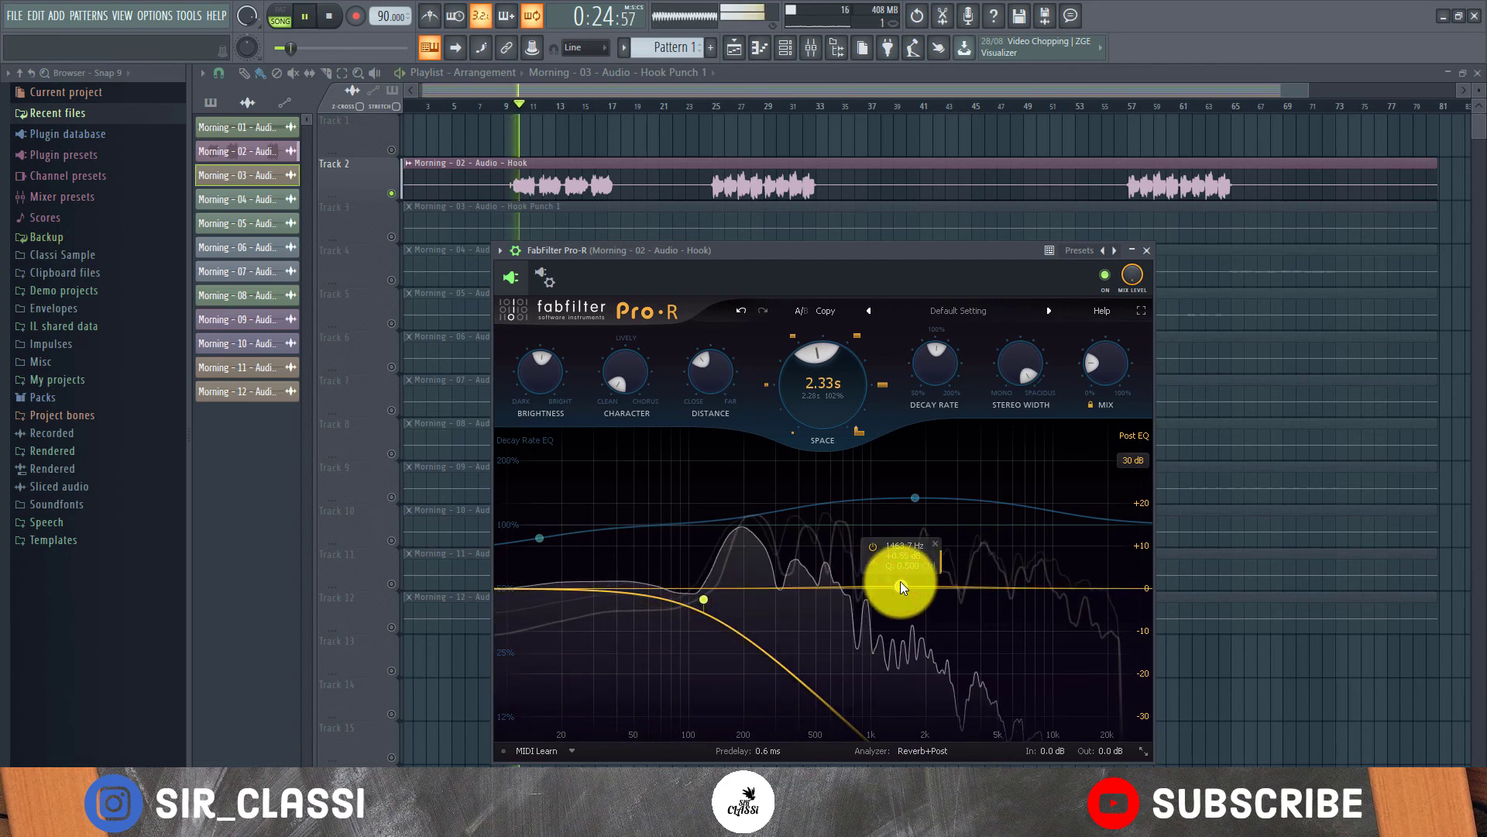
{"action": "key", "text": "space"}
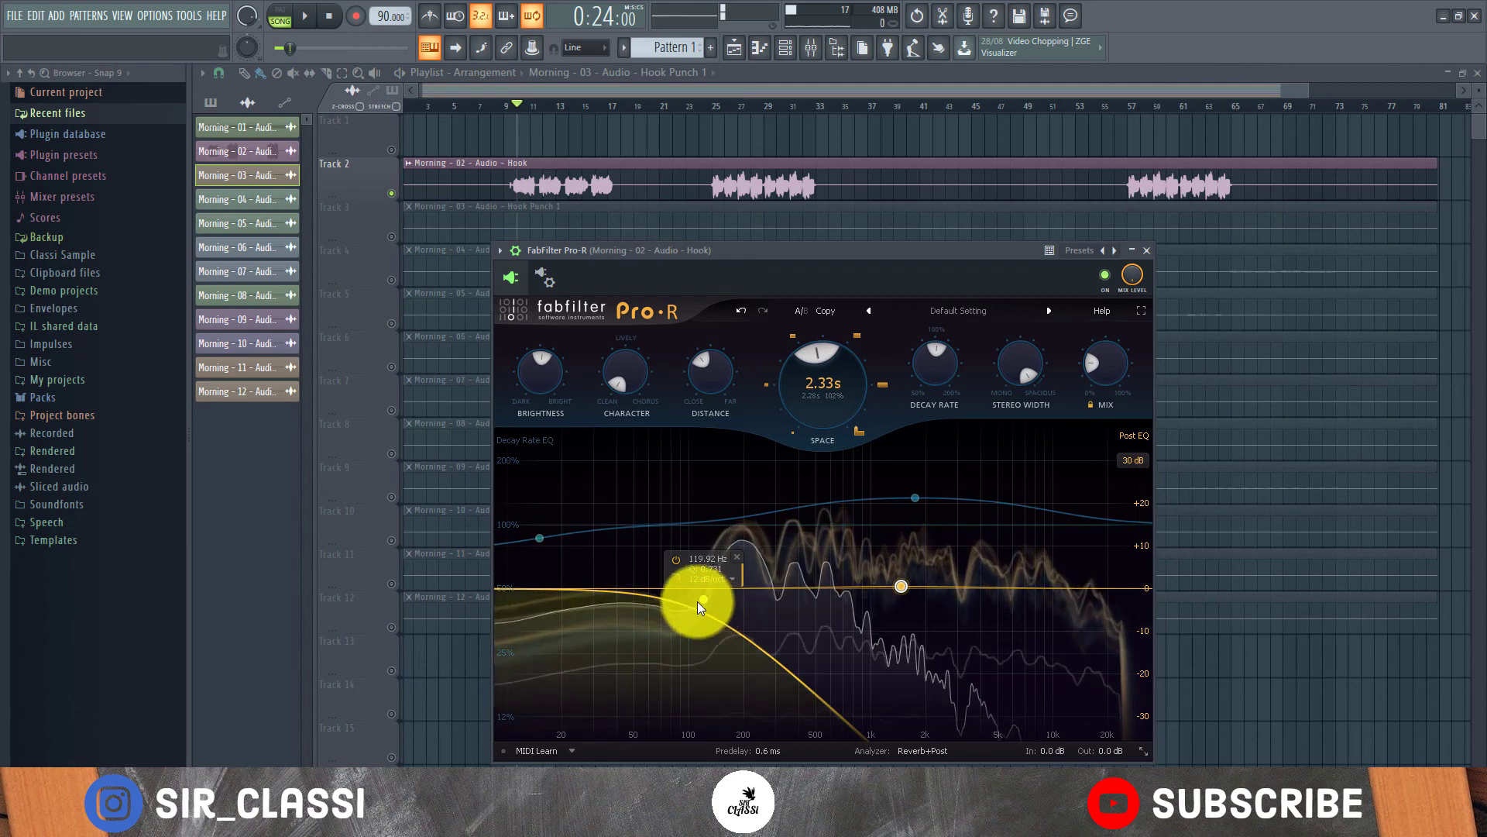
Move the Post EQ high-cut band to 24063 Hz, add a low-cut band at 1147.9 Hz, and play the hook vocal.
{"action": "left_click_drag", "start_coordinate": [699, 602], "coordinate": [1123, 587]}
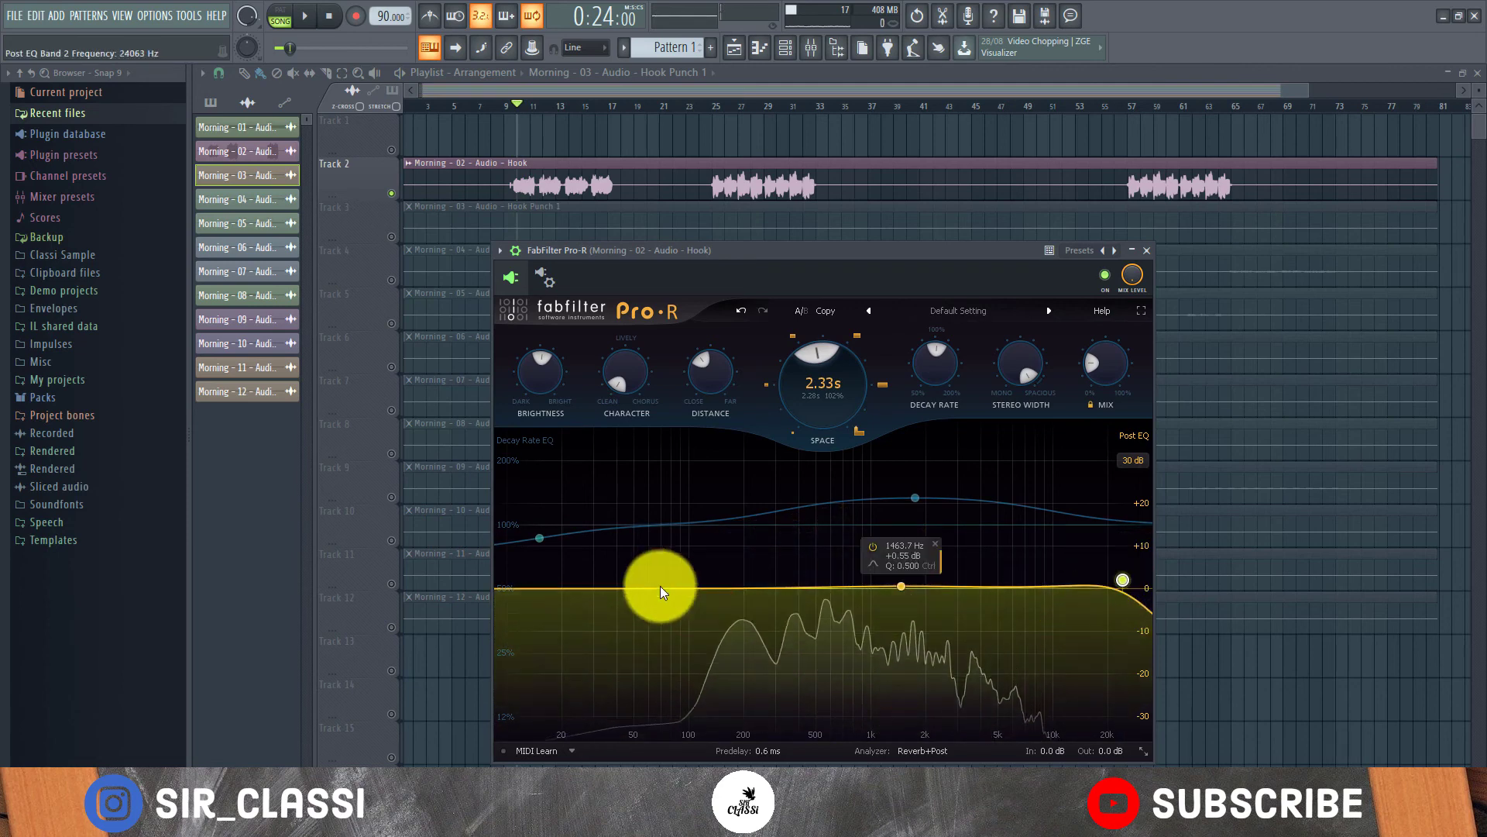
{"action": "left_click_drag", "start_coordinate": [509, 593], "coordinate": [881, 621]}
{"action": "key", "text": "space"}
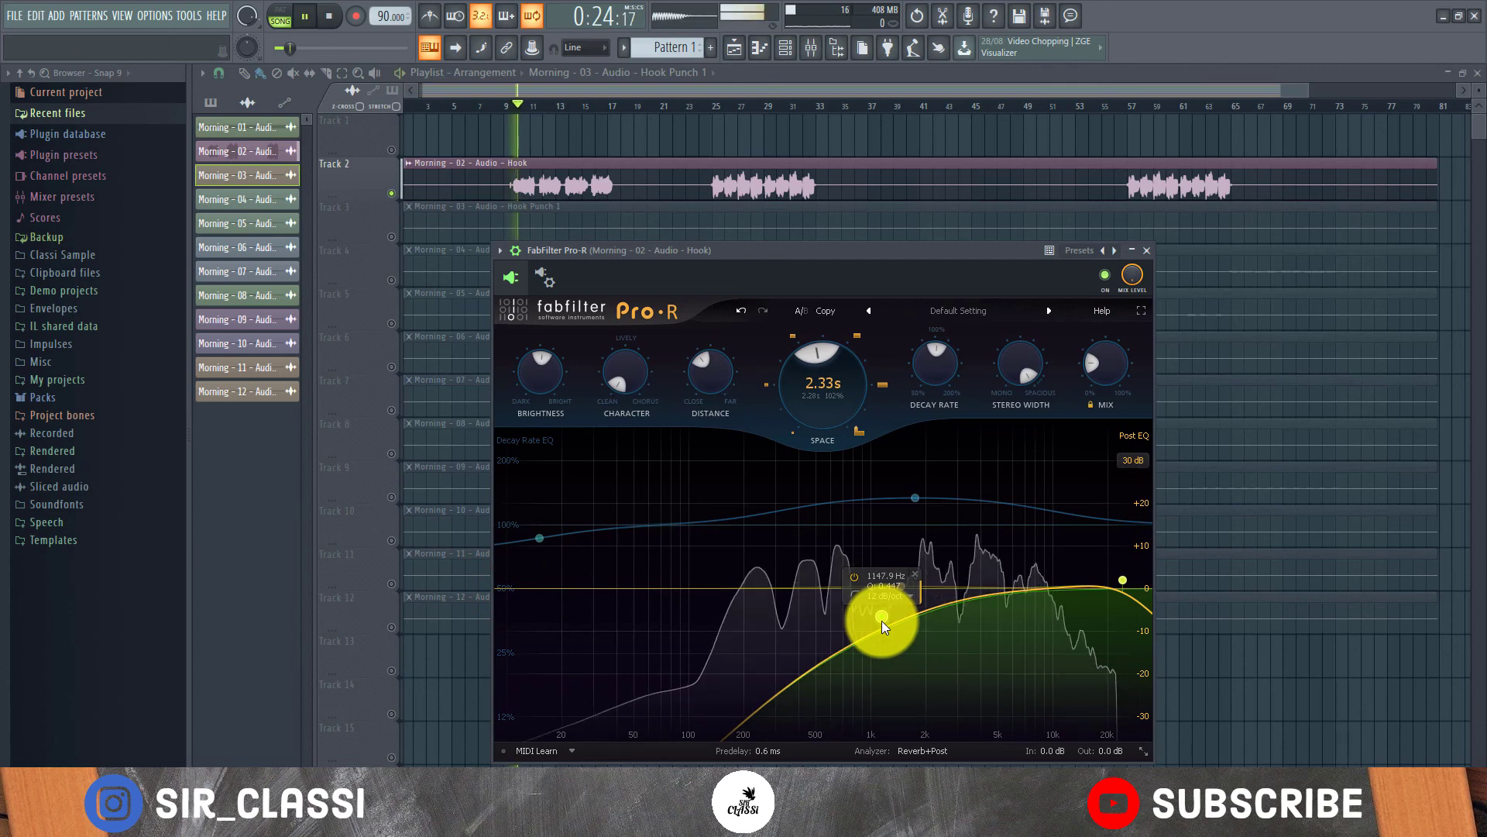
Move the Post EQ low-cut band down to 10 Hz and stop playback.
{"action": "left_click_drag", "start_coordinate": [884, 619], "coordinate": [613, 574]}
{"action": "key", "text": "space"}
{"action": "left_click_drag", "start_coordinate": [513, 579], "coordinate": [459, 570]}
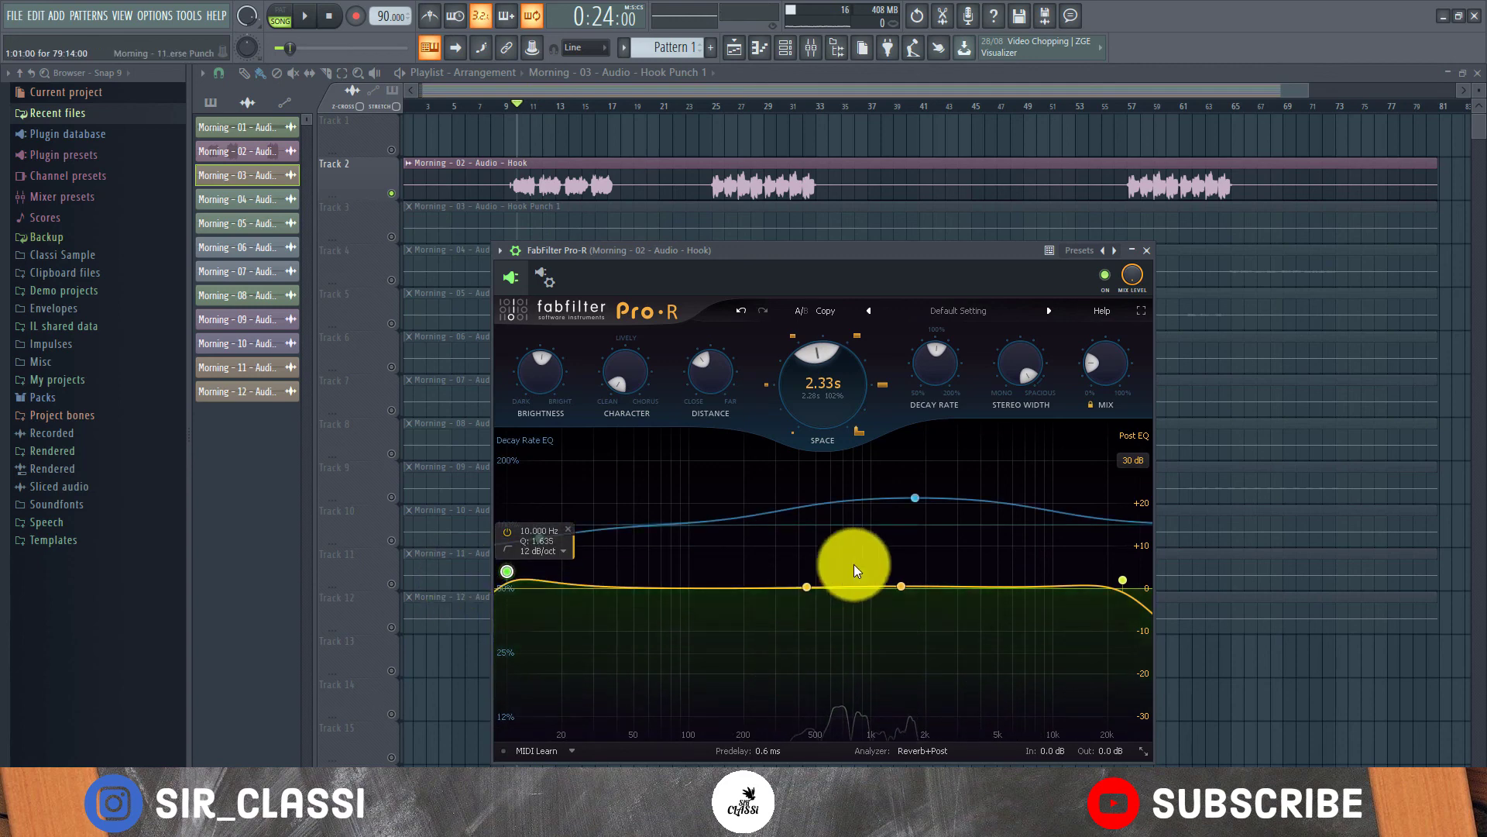
Raise the mid Decay Rate EQ band to 200% at 6528.8 Hz and audition the hook vocal.
{"action": "left_click_drag", "start_coordinate": [916, 497], "coordinate": [876, 472]}
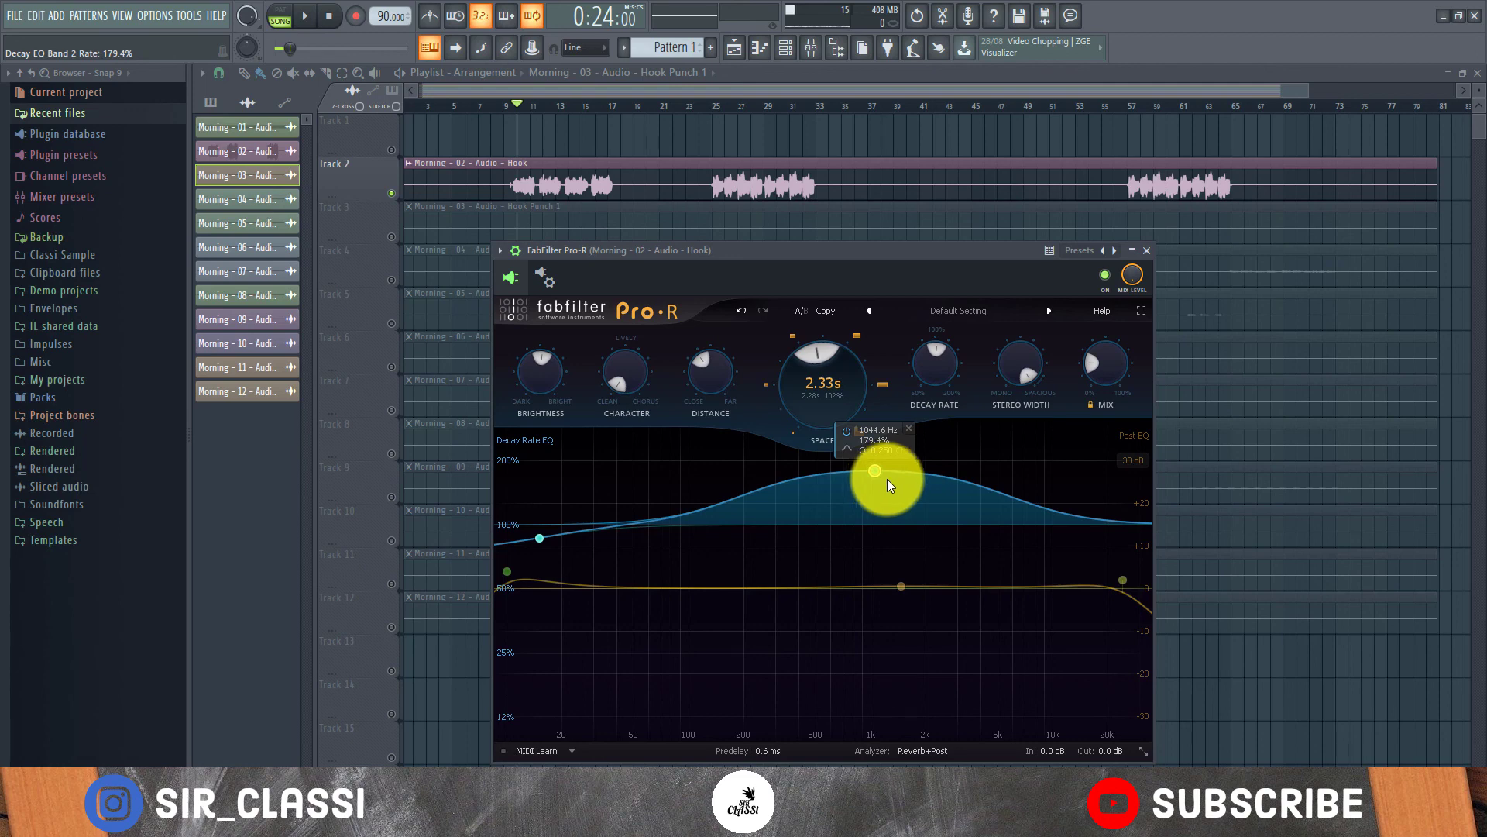
{"action": "left_click_drag", "start_coordinate": [874, 465], "coordinate": [1016, 406]}
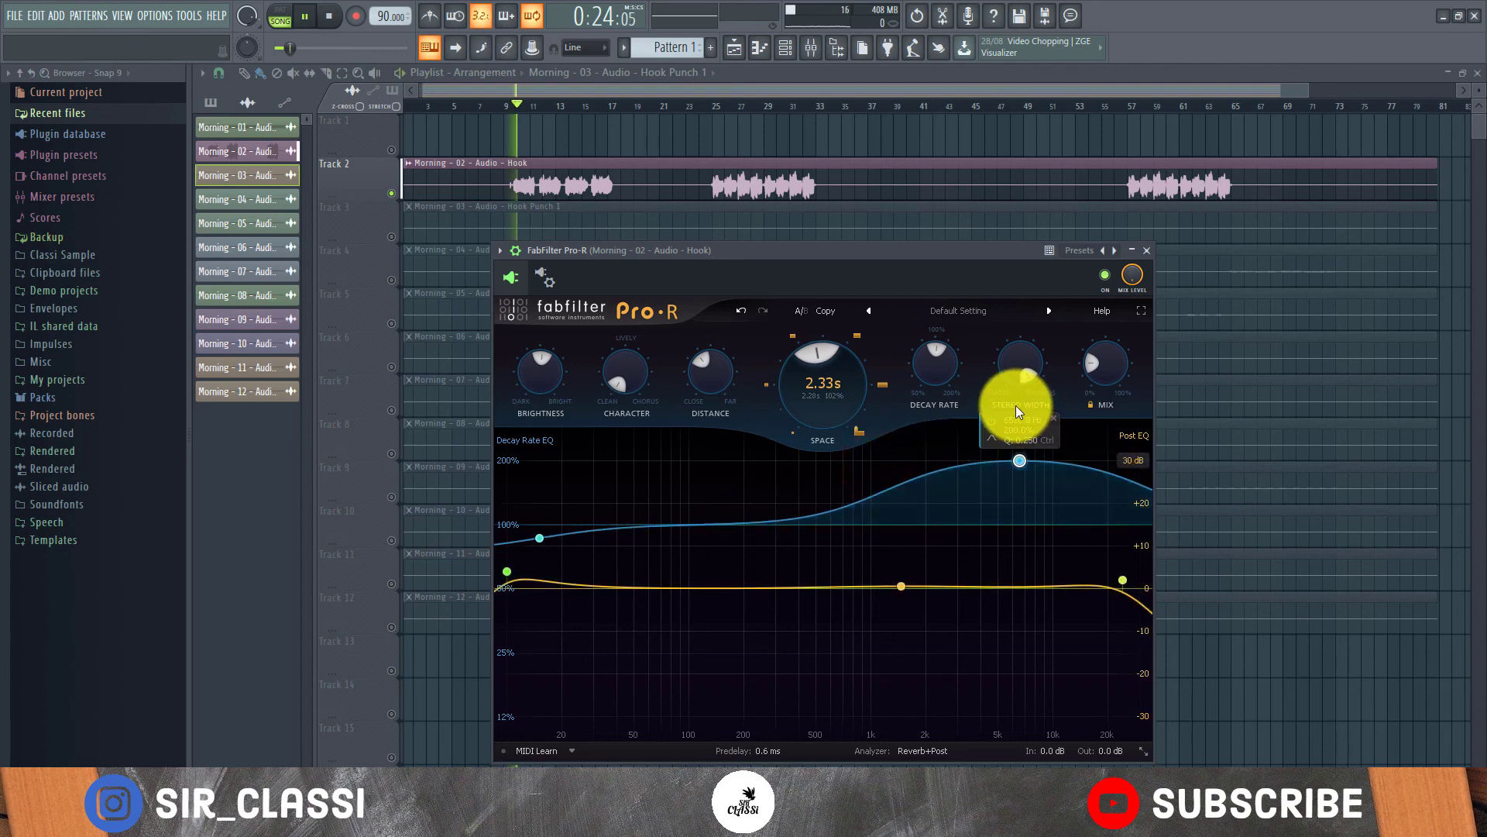
{"action": "key", "text": "space"}
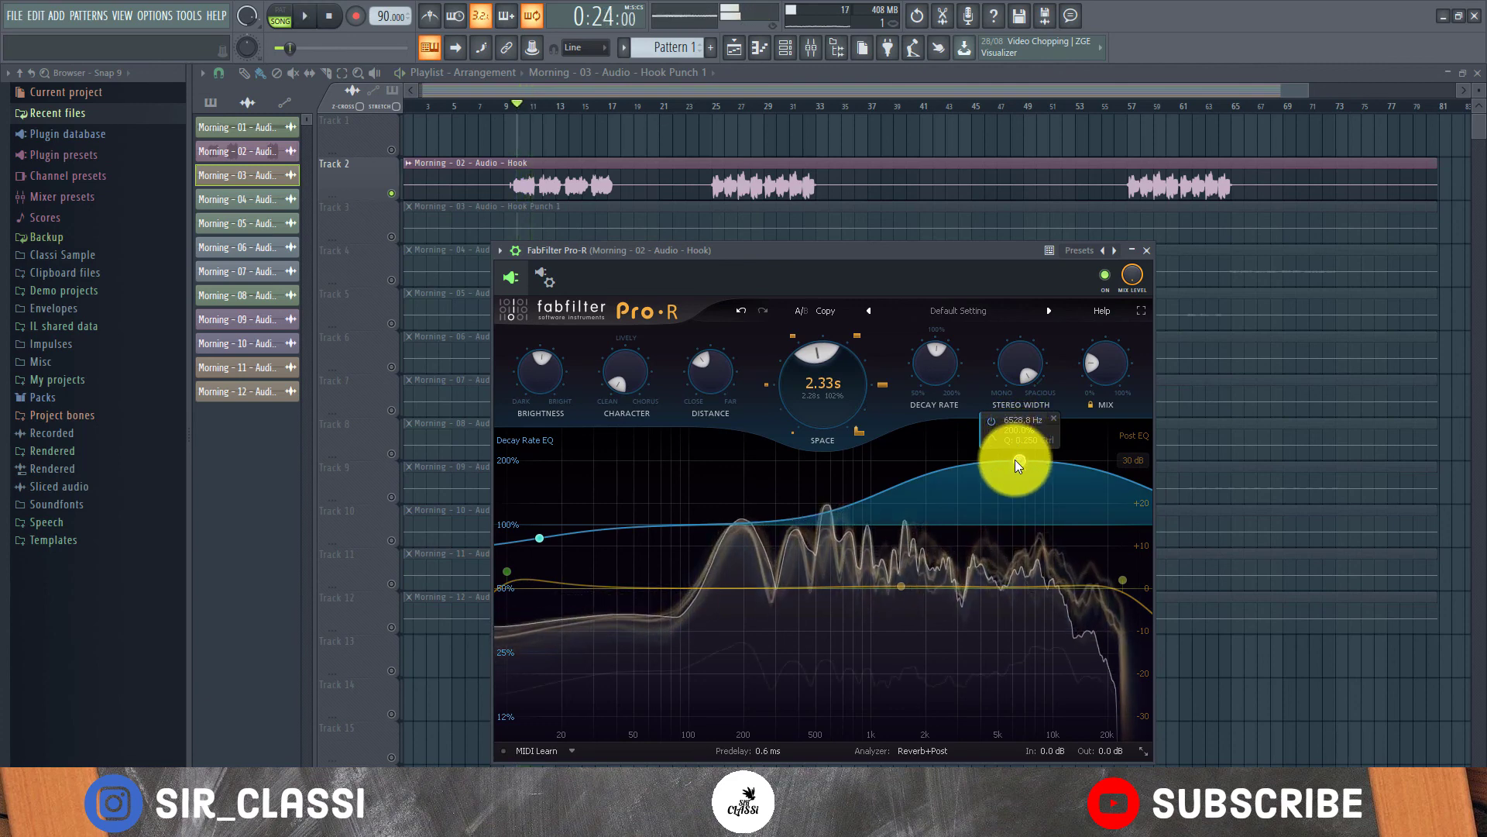
{"action": "key", "text": "space"}
Move the 200% Decay Rate EQ band to 177.27 Hz and audition the hook vocal.
{"action": "left_click_drag", "start_coordinate": [1017, 462], "coordinate": [737, 448]}
{"action": "key", "text": "space"}
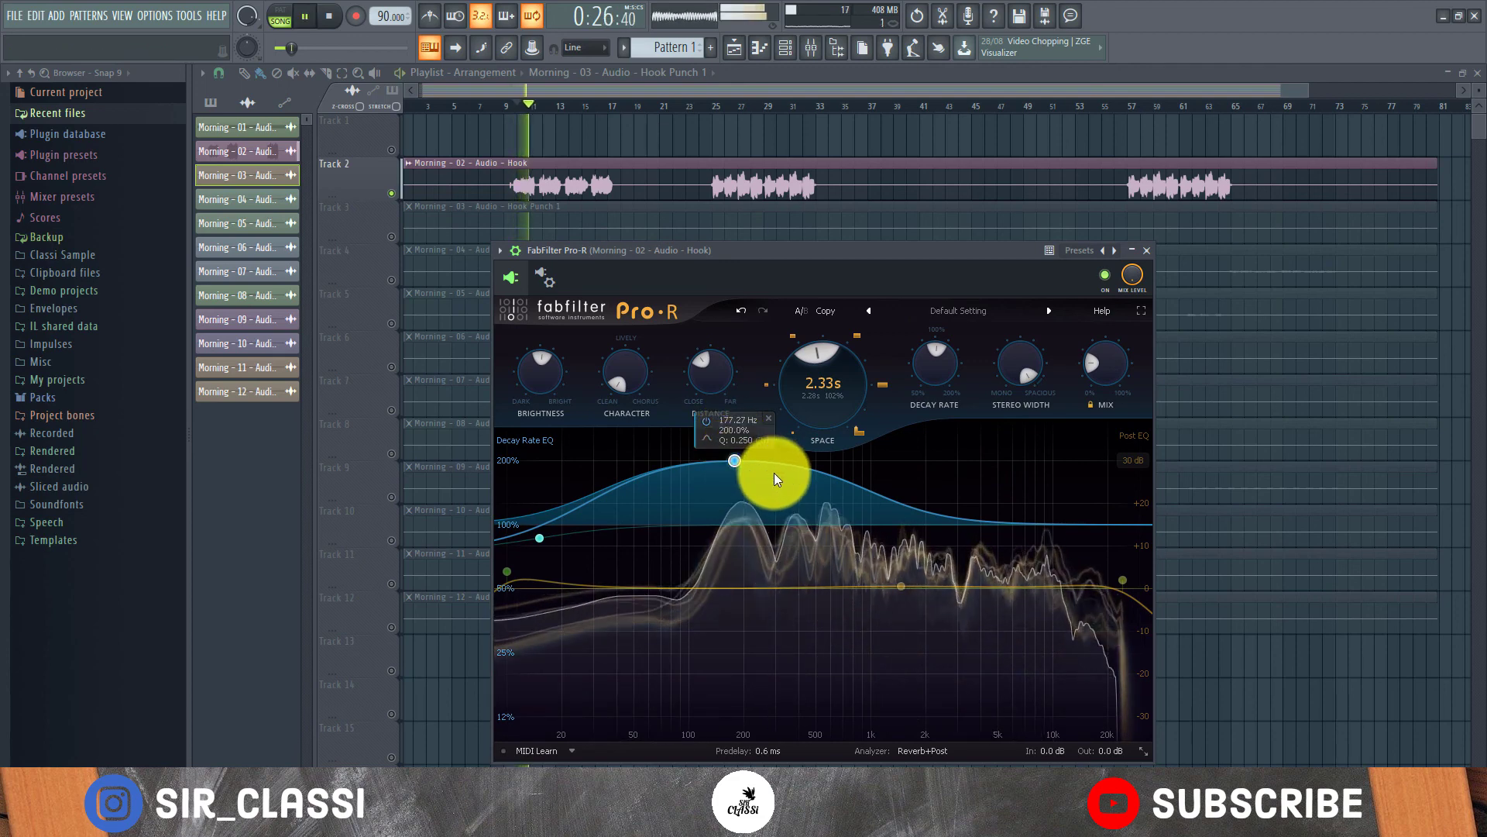
{"action": "key", "text": "space"}
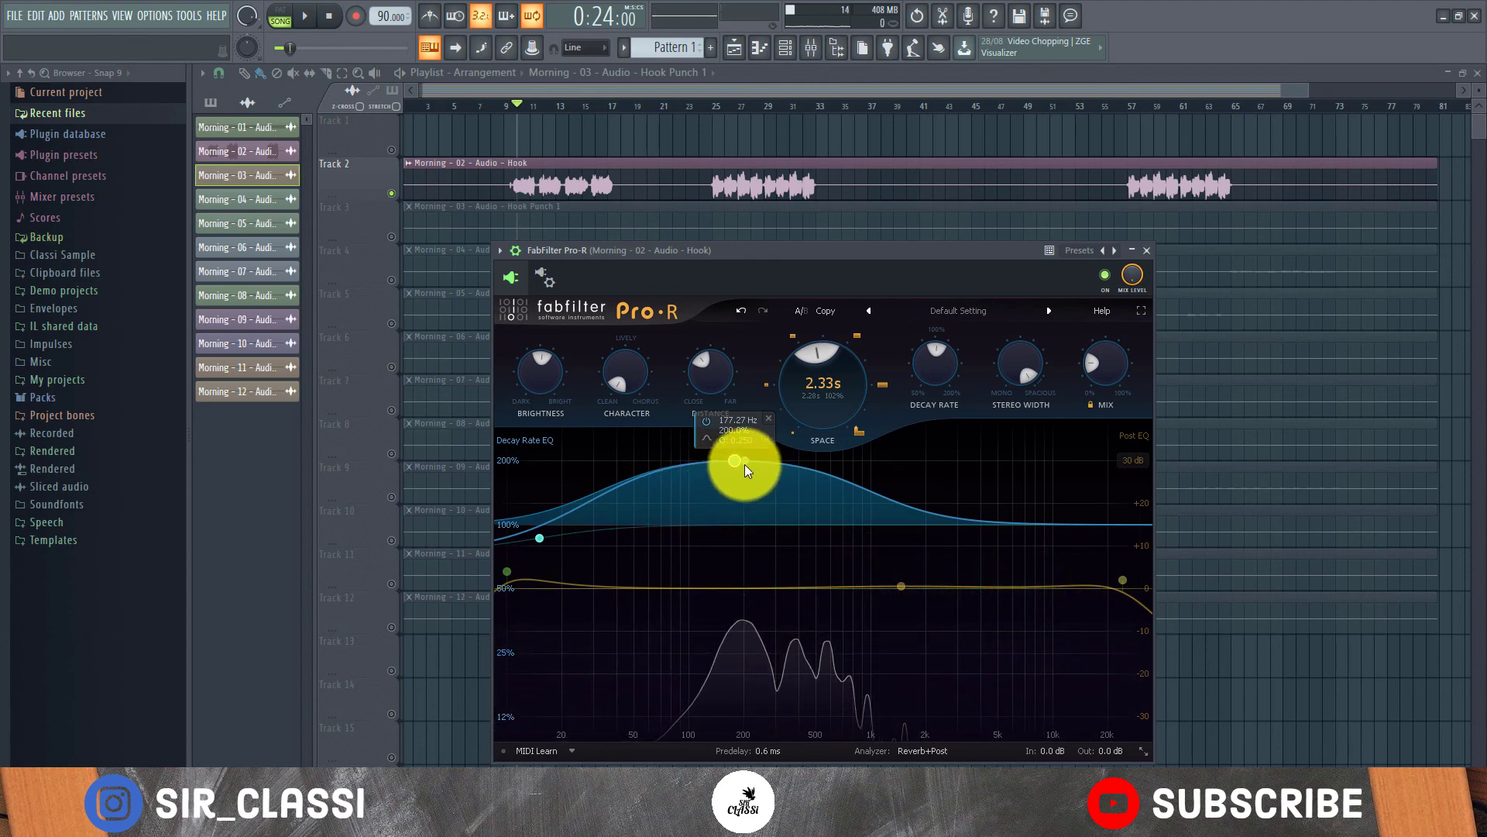
Set the raised Decay Rate EQ band to 163.6% near 2 kHz, and reduce the Post EQ low-cut's Q to 1.223.
{"action": "left_click_drag", "start_coordinate": [733, 462], "coordinate": [919, 481]}
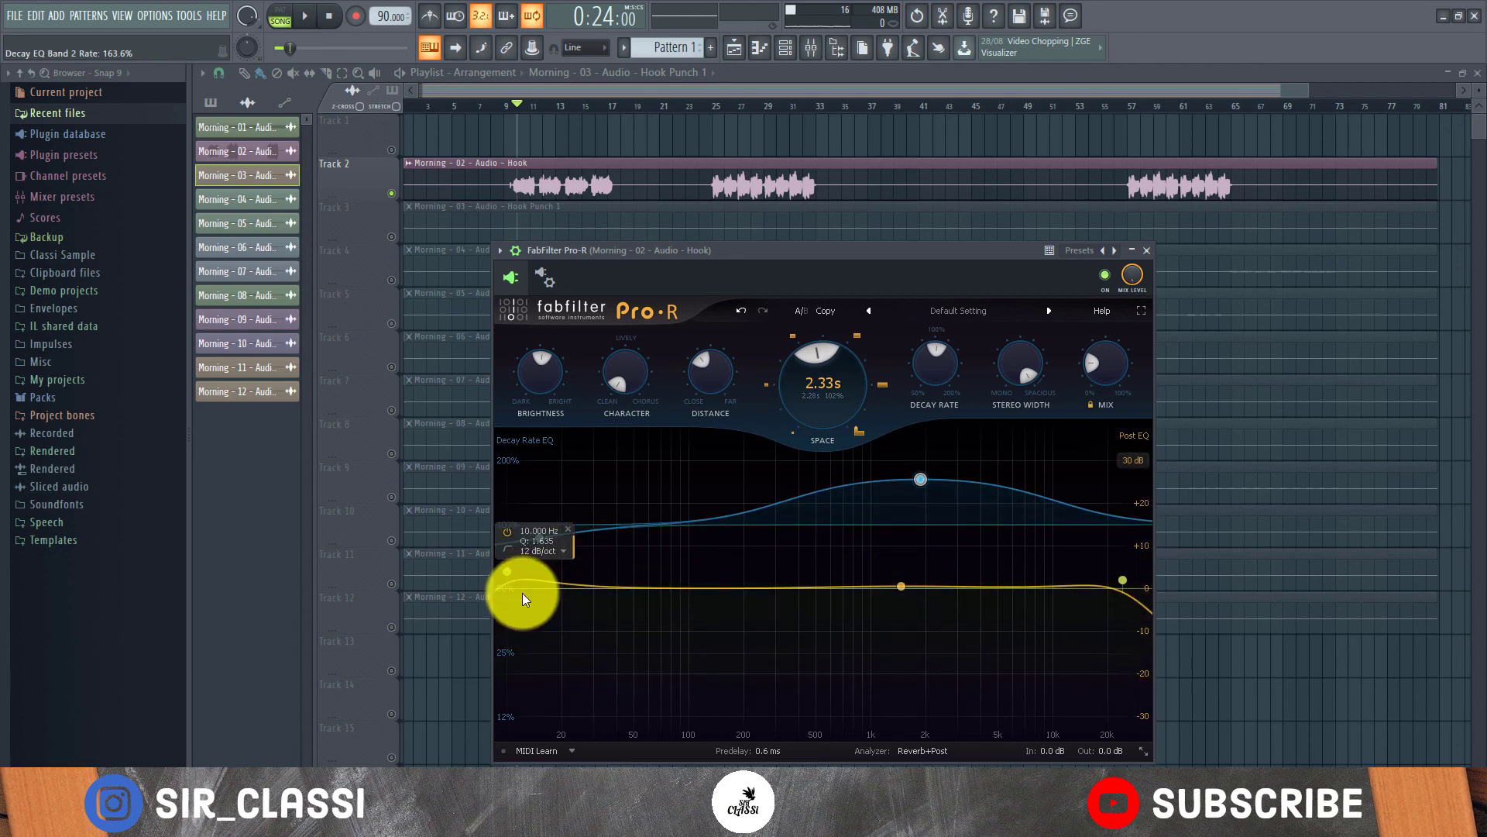
{"action": "left_click", "coordinate": [502, 571]}
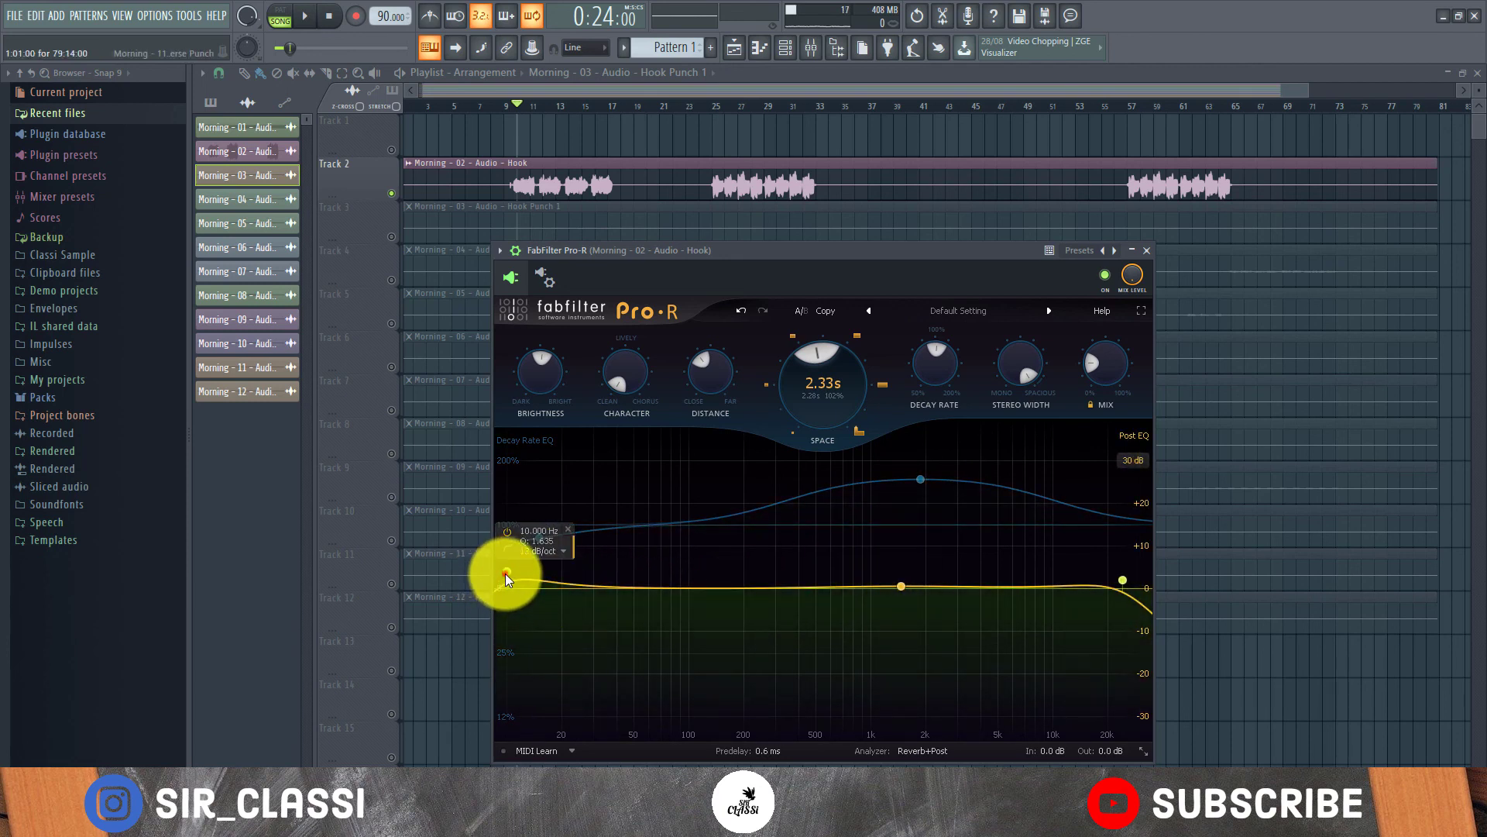
{"action": "mouse_move", "coordinate": [505, 573]}
{"action": "left_mouse_down"}
{"action": "mouse_move", "coordinate": [746, 607]}
{"action": "mouse_move", "coordinate": [491, 584]}
{"action": "left_mouse_up"}
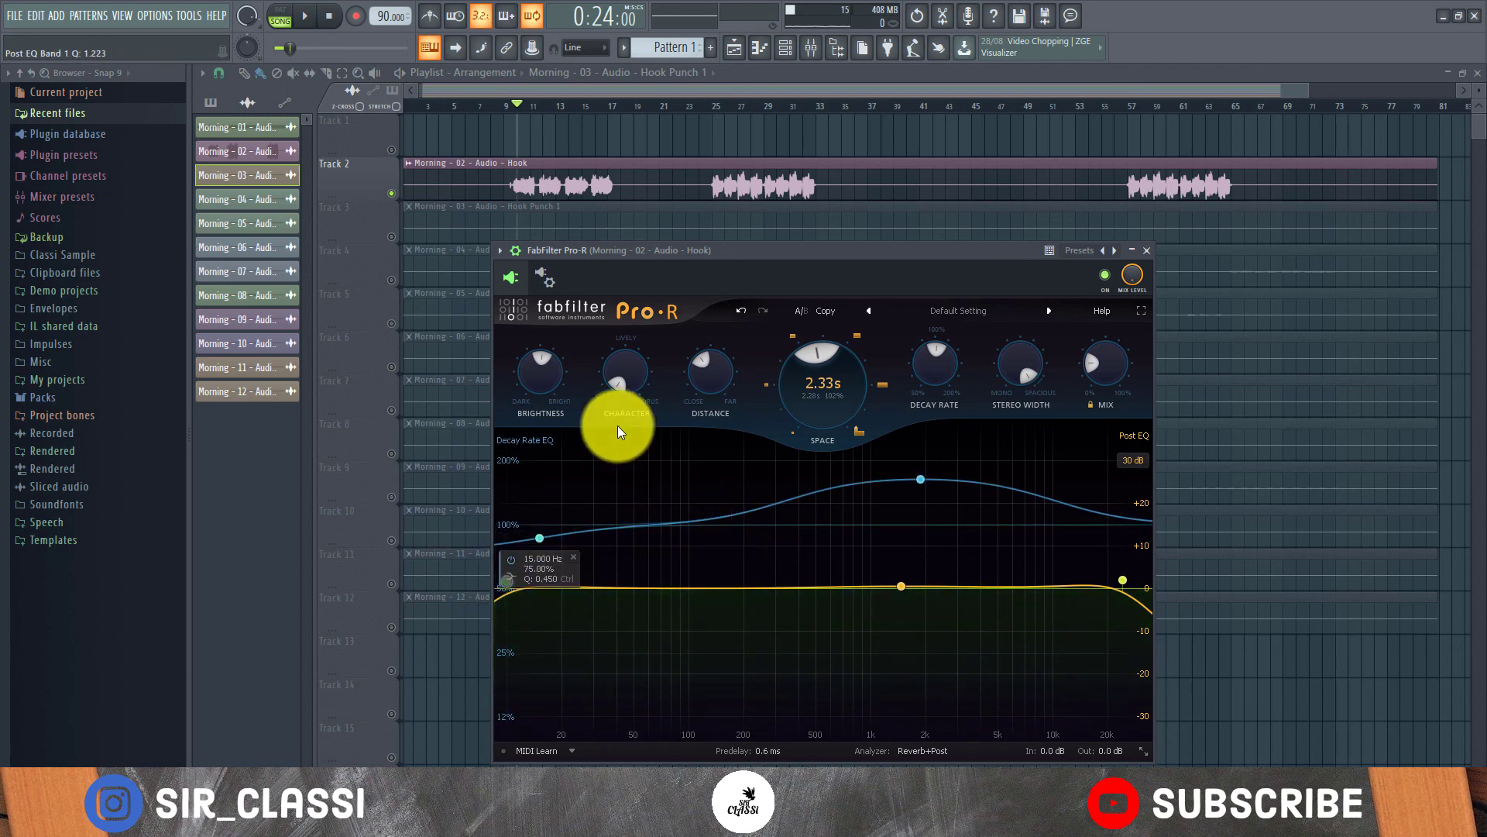